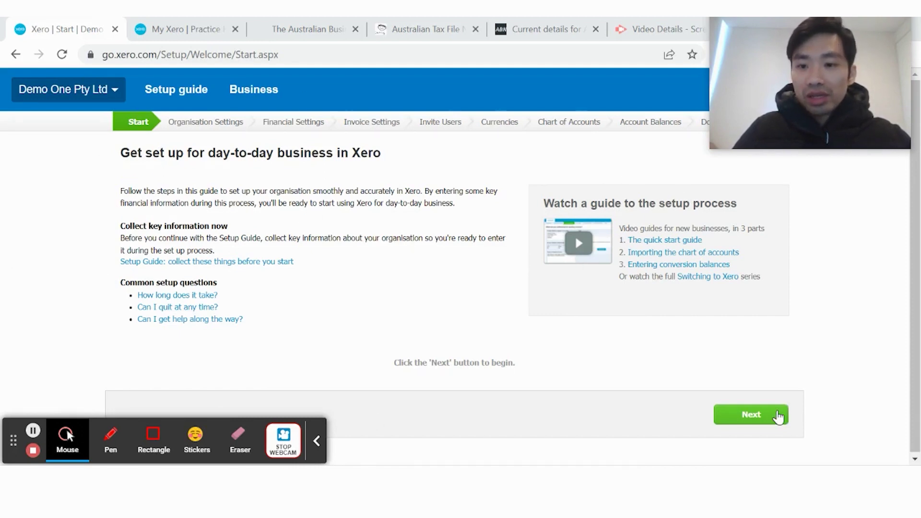
# - Begin the setup guide and keep Company as the organisation type
pyautogui.click(751, 414)
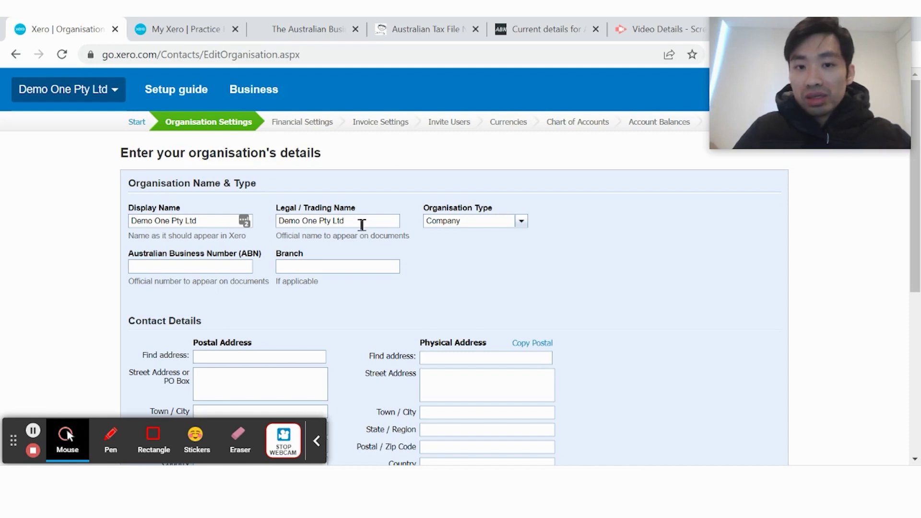
pyautogui.click(521, 221)
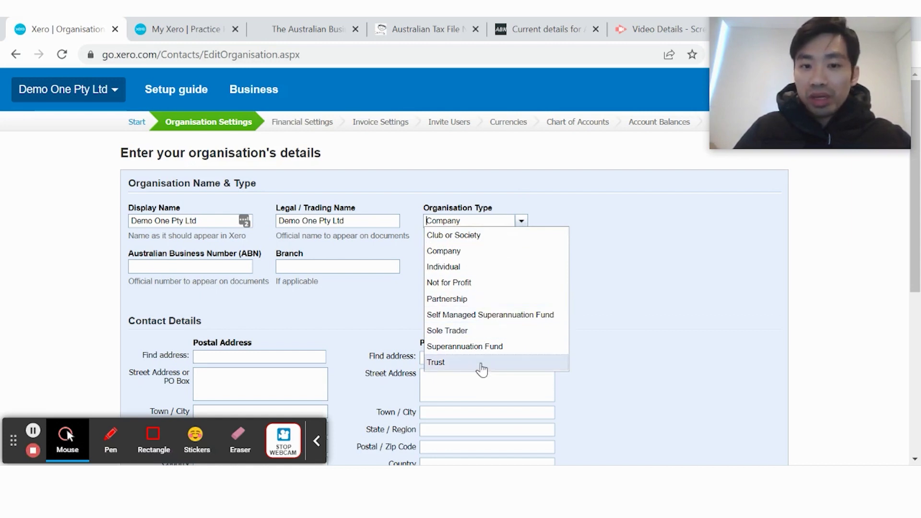
pyautogui.click(476, 256)
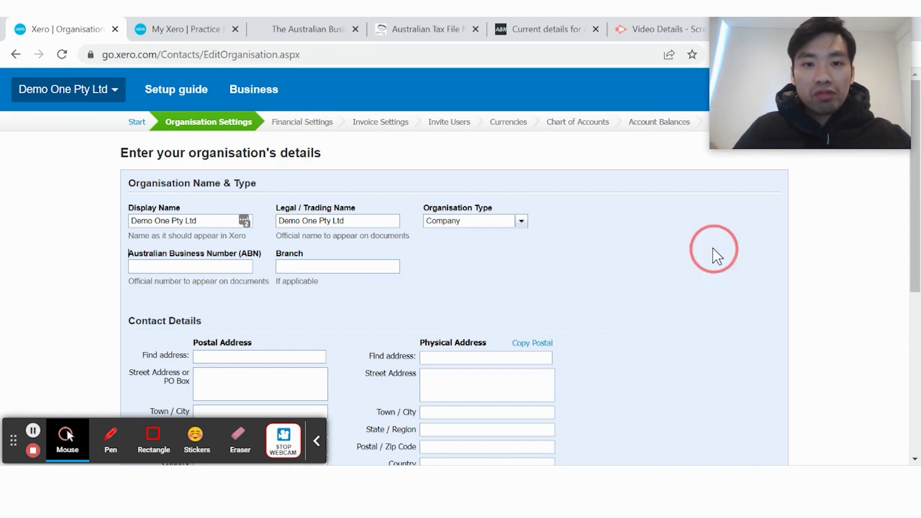
# - Copy the company's ABN from the ABN Lookup page and return to Xero
pyautogui.click(540, 29)
pyautogui.rightClick(422, 189)
pyautogui.click(458, 201)
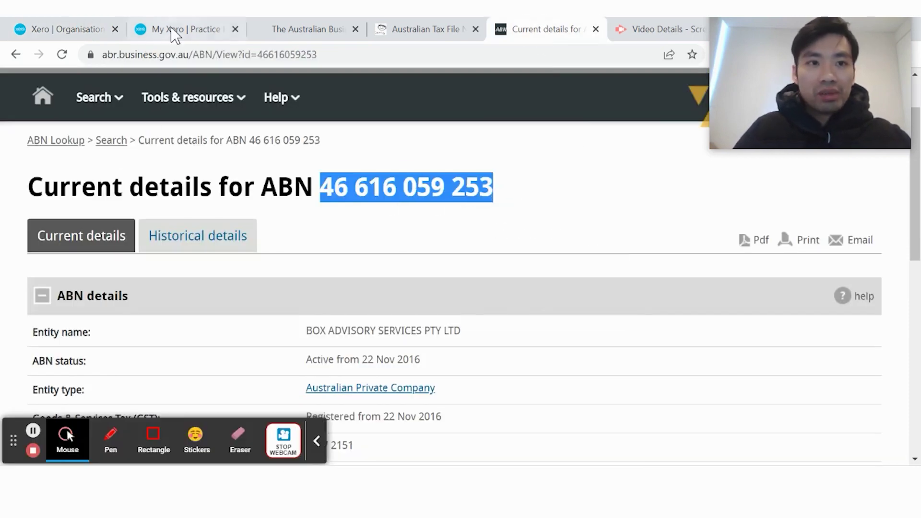
pyautogui.click(173, 29)
# - Paste the copied ABN into the ABN field and move to the Branch field
pyautogui.click(69, 32)
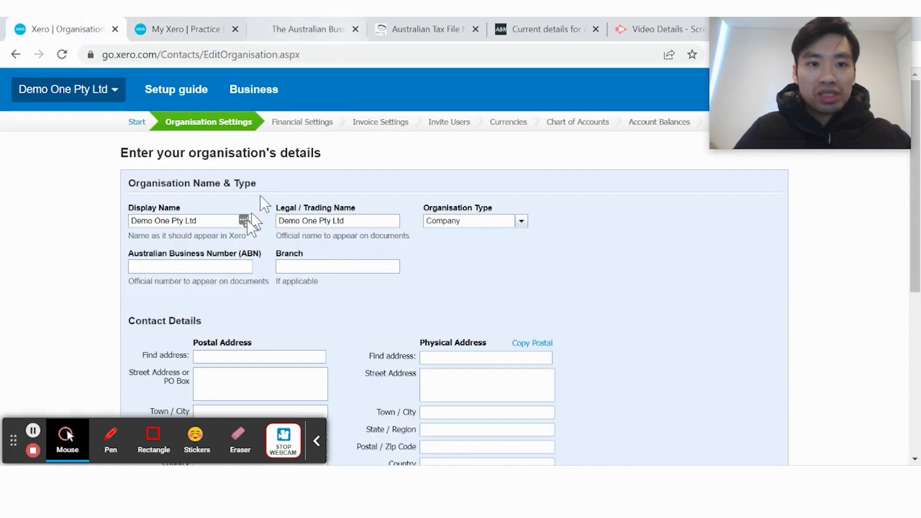
pyautogui.click(223, 266)
pyautogui.hotkey('ctrl', 'v')
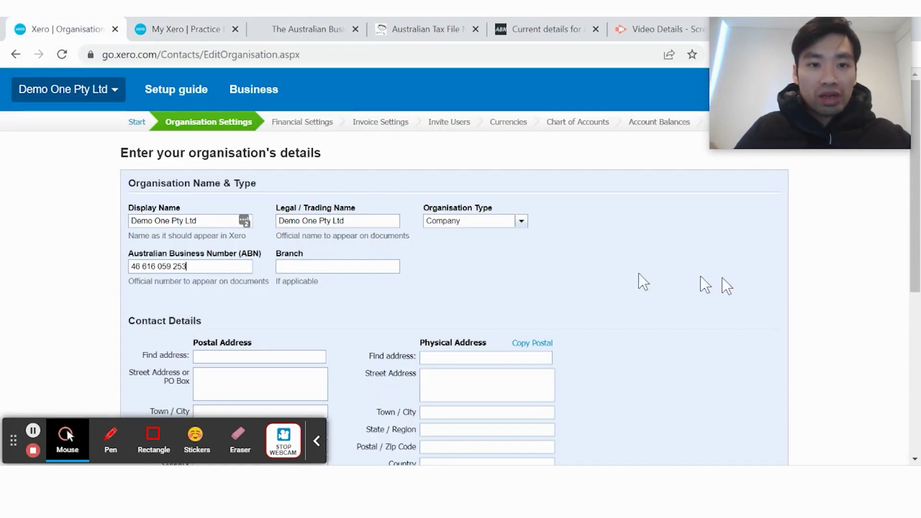
pyautogui.click(325, 266)
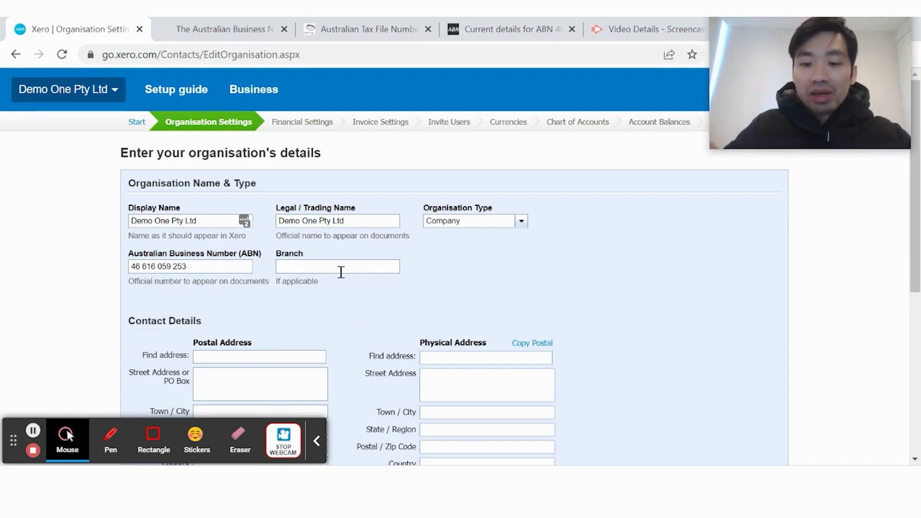
# - Complete branch 002, look up 123 Hunt Street as postal address, and copy it to physical
pyautogui.write('002')
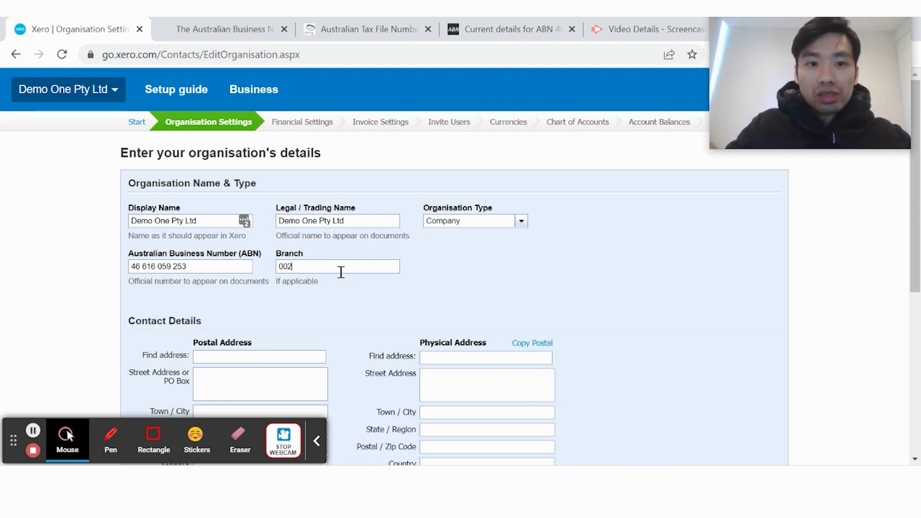
pyautogui.scroll(-5, 448, 307)
pyautogui.scroll(3, 441, 312)
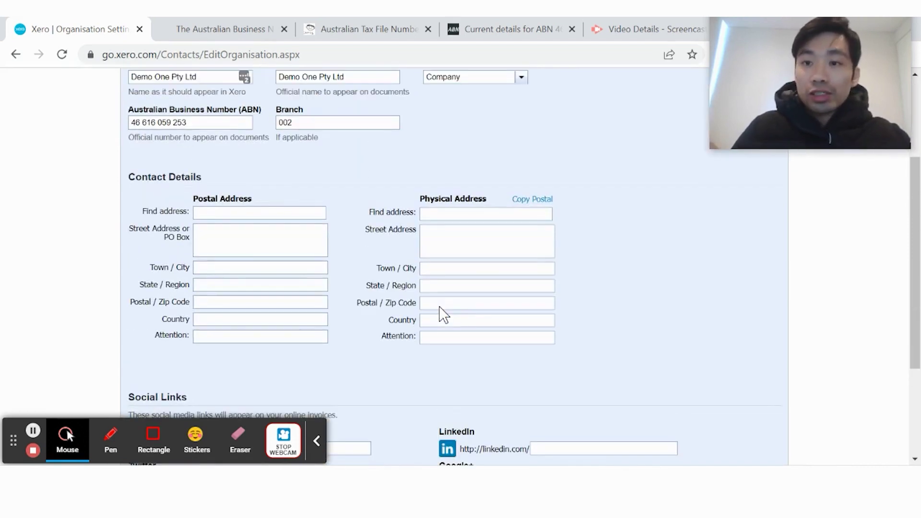
pyautogui.write('123 Hunt')
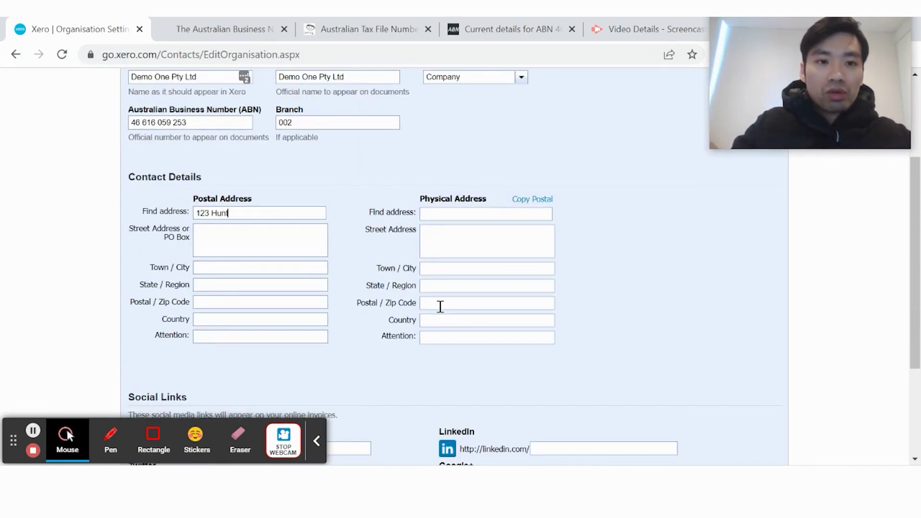
pyautogui.write(' Street')
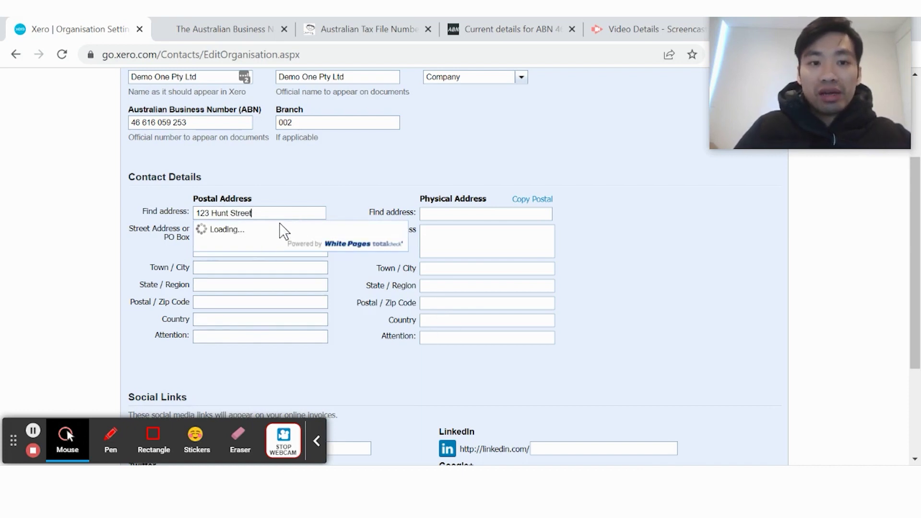
pyautogui.click(269, 229)
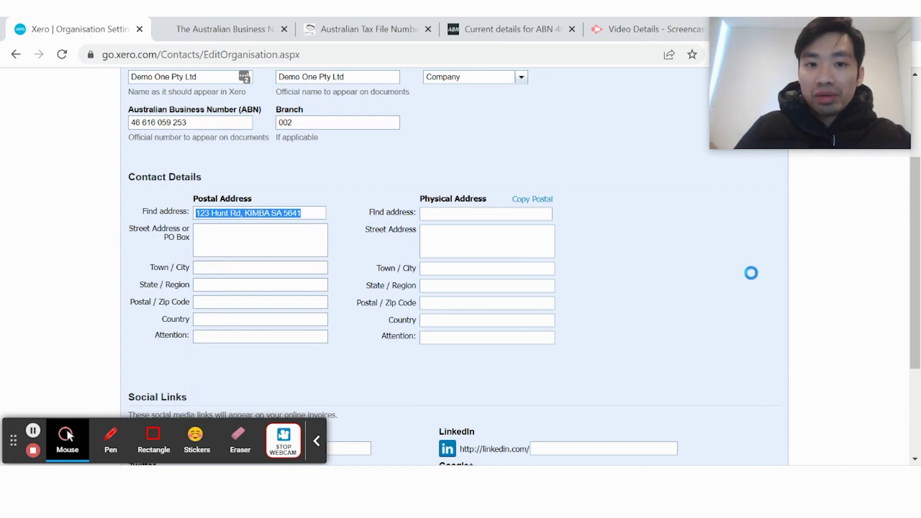
pyautogui.click(551, 206)
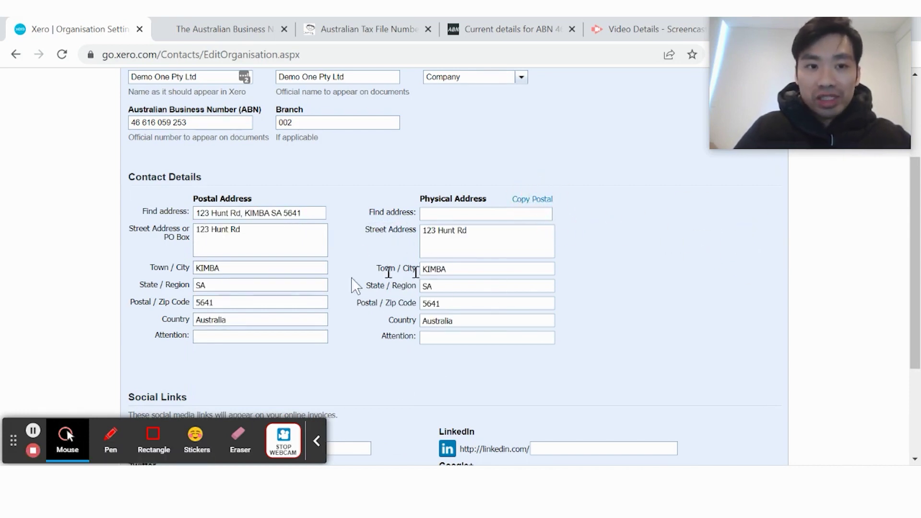
pyautogui.scroll(2, 609, 250)
pyautogui.scroll(-5, 614, 264)
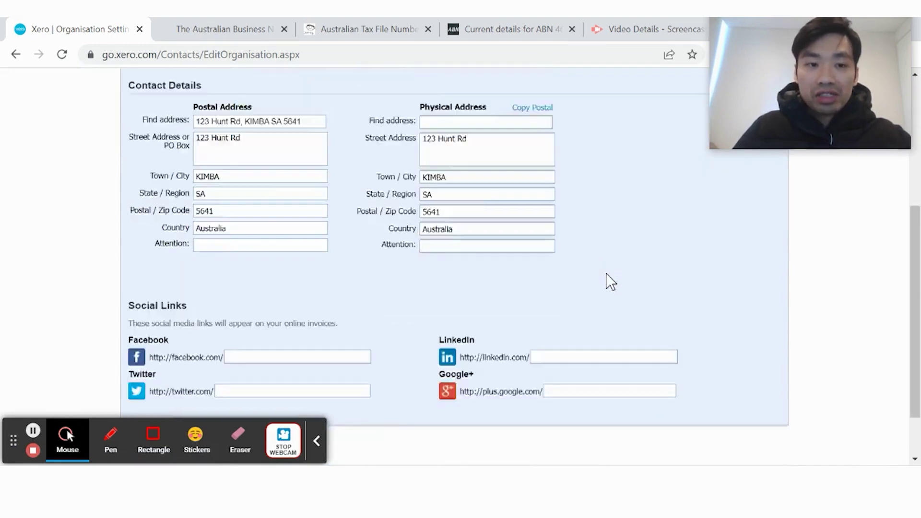
# - Go to Financial Settings and choose Cash Basis as the GST accounting method
pyautogui.click(751, 427)
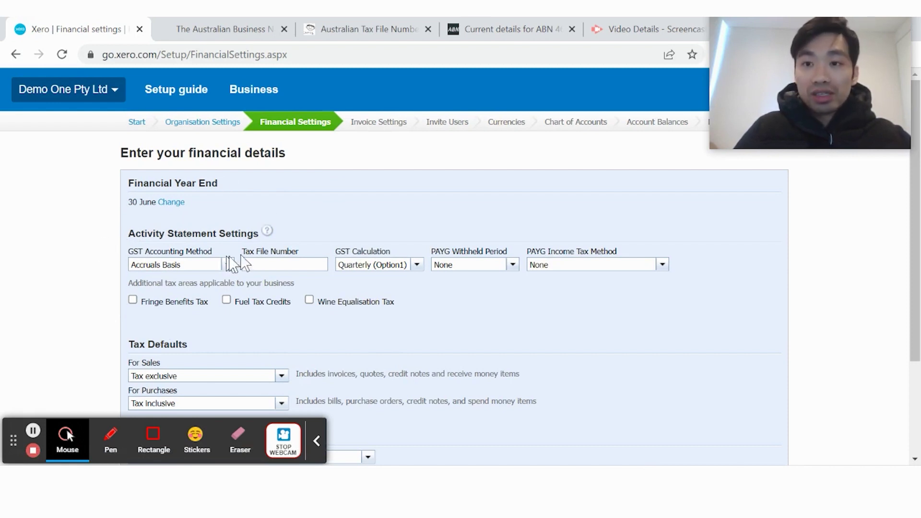
pyautogui.scroll(-2, 354, 236)
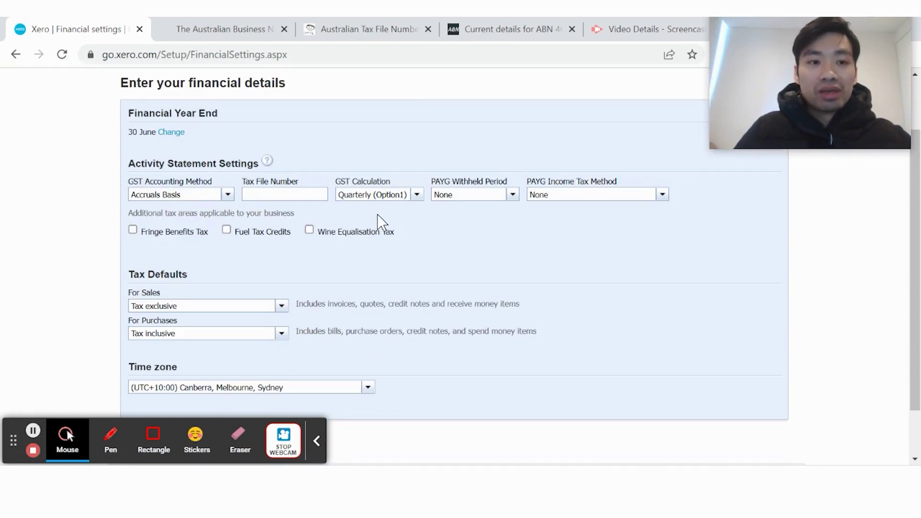
pyautogui.click(161, 177)
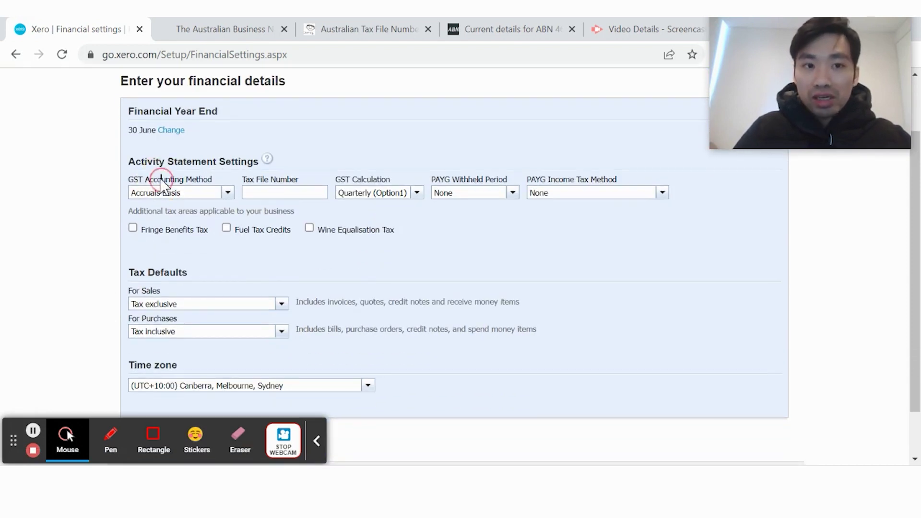
pyautogui.click(228, 192)
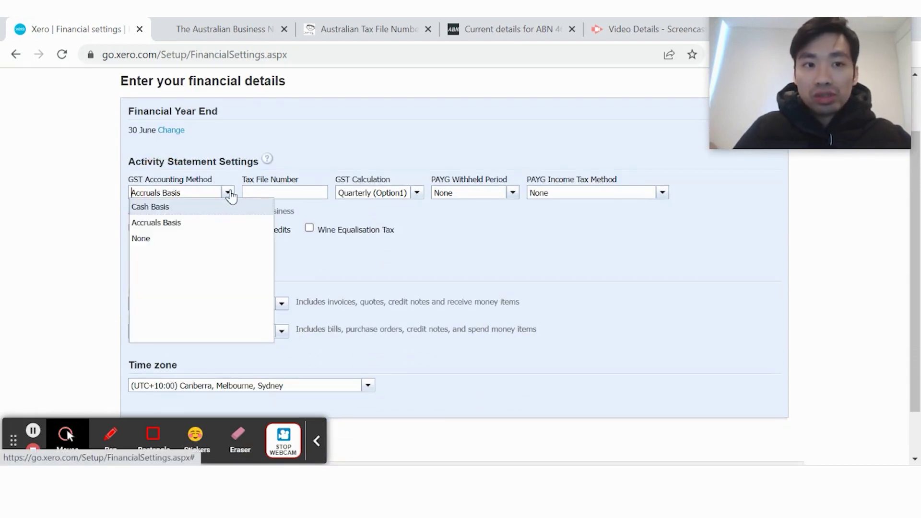
pyautogui.click(171, 212)
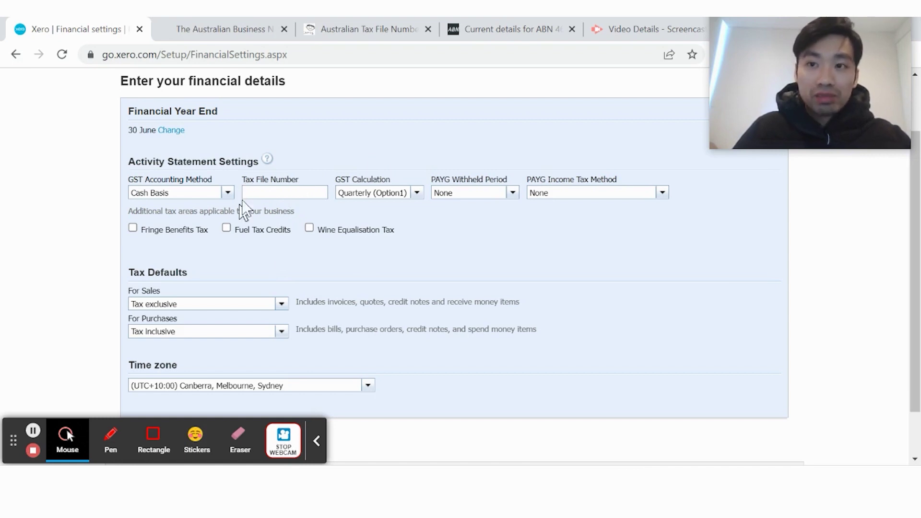
# - Keep GST calculation as Quarterly (Option1), leaving PAYG withheld at None for now
pyautogui.click(418, 193)
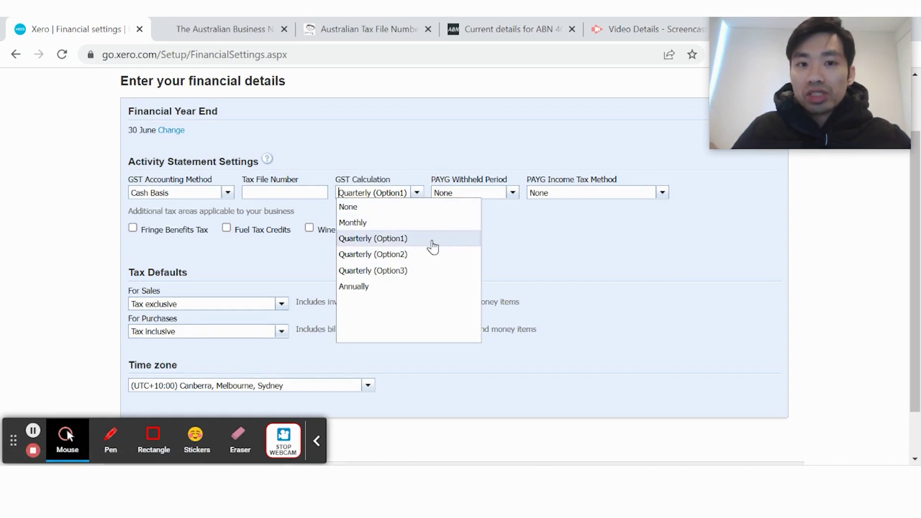
pyautogui.click(433, 245)
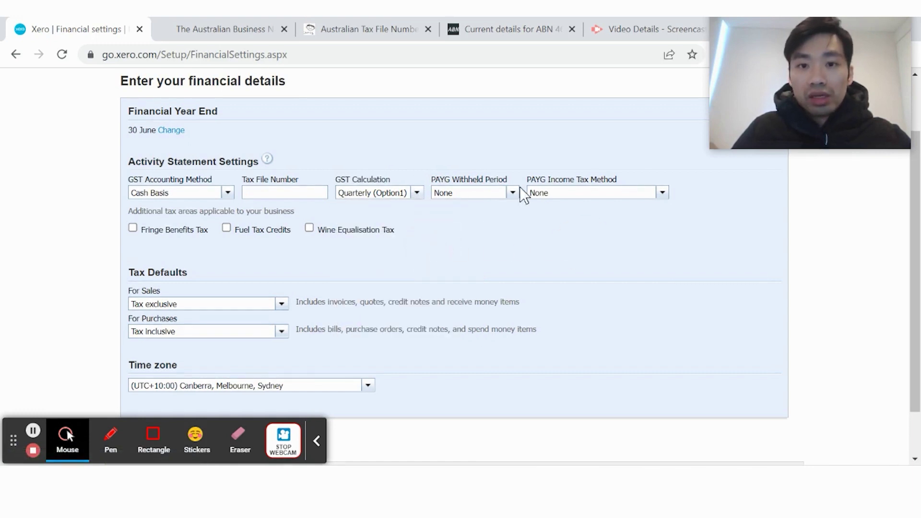
pyautogui.click(458, 191)
pyautogui.click(464, 179)
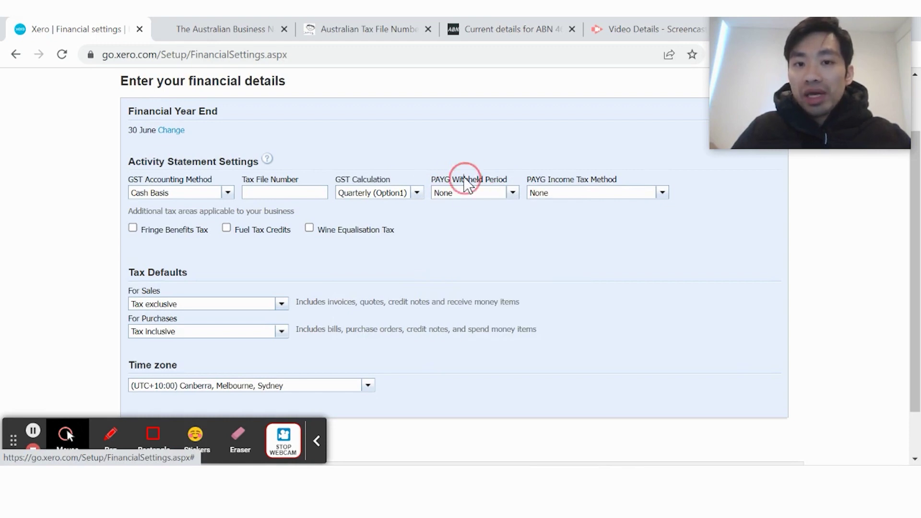
pyautogui.doubleClick(464, 179)
pyautogui.click(473, 226)
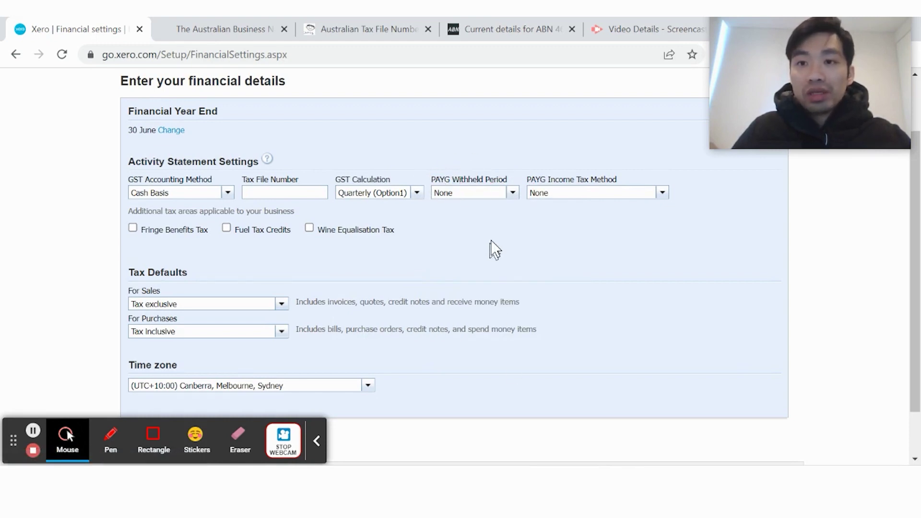
pyautogui.doubleClick(463, 181)
pyautogui.click(463, 182)
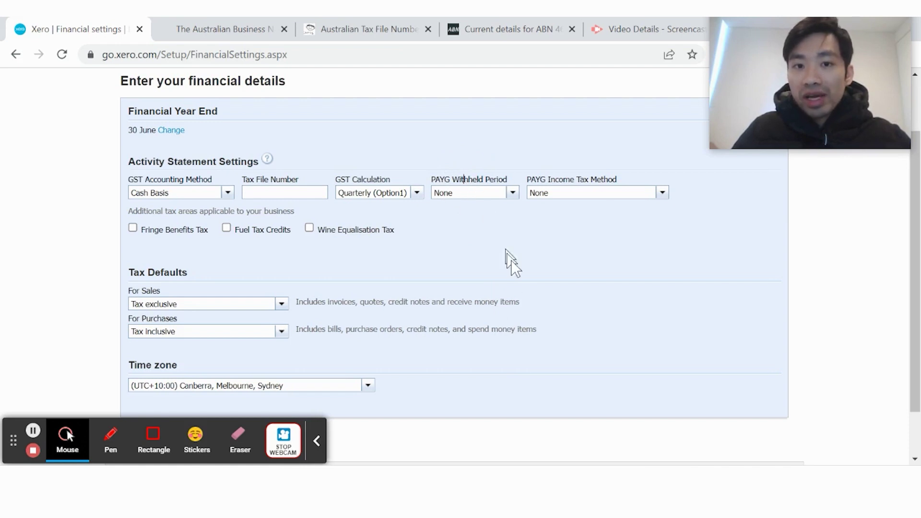
# - Set the PAYG withheld period to Quarterly and leave PAYG income tax method as None
pyautogui.click(513, 193)
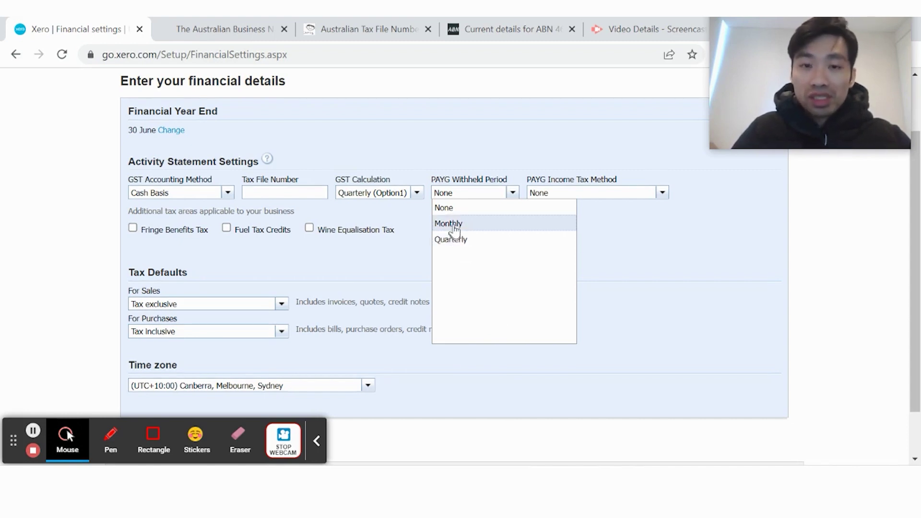
pyautogui.click(480, 247)
pyautogui.click(662, 192)
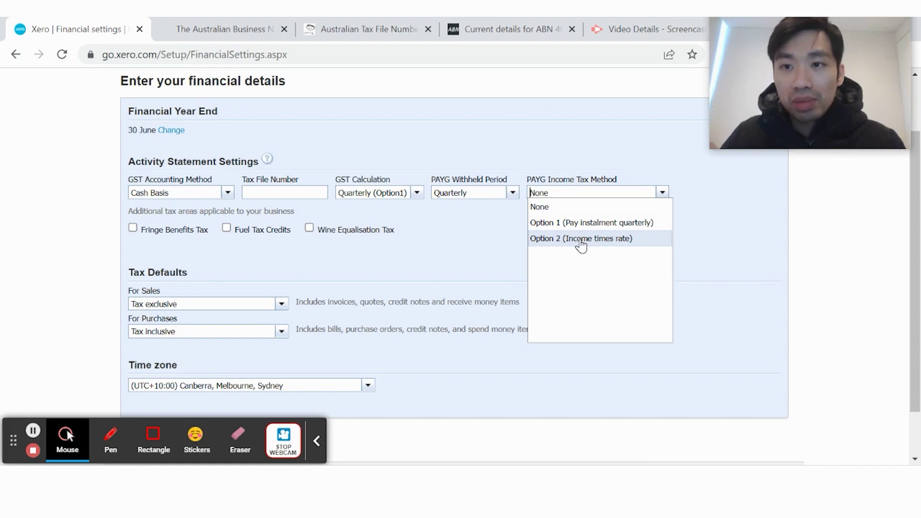
pyautogui.click(672, 176)
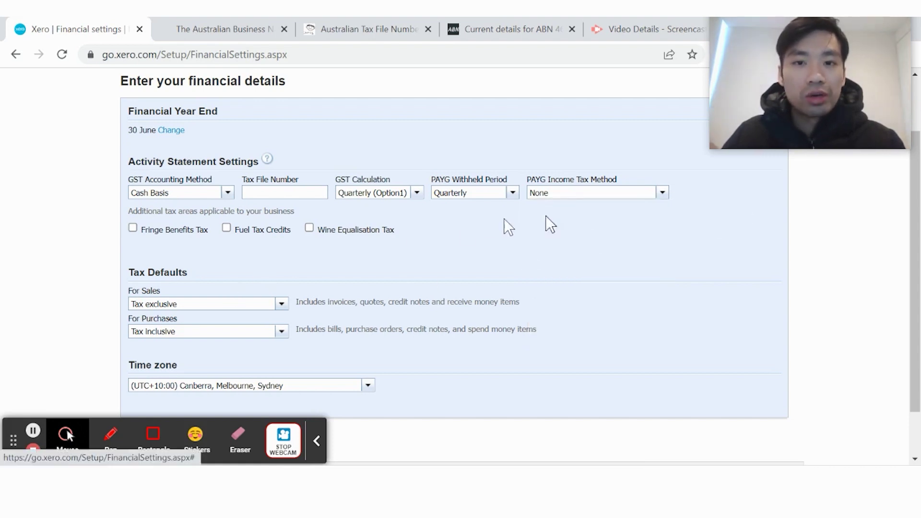
pyautogui.click(662, 192)
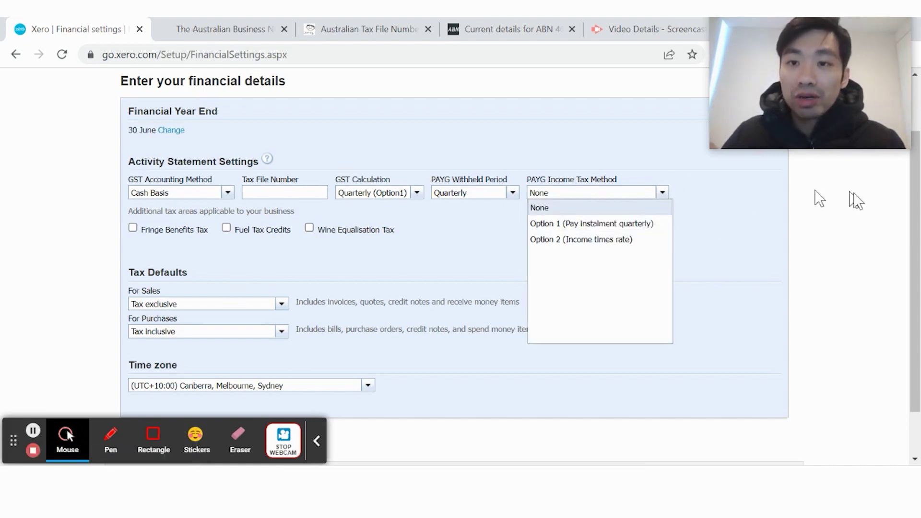
pyautogui.click(789, 262)
pyautogui.scroll(2, 569, 281)
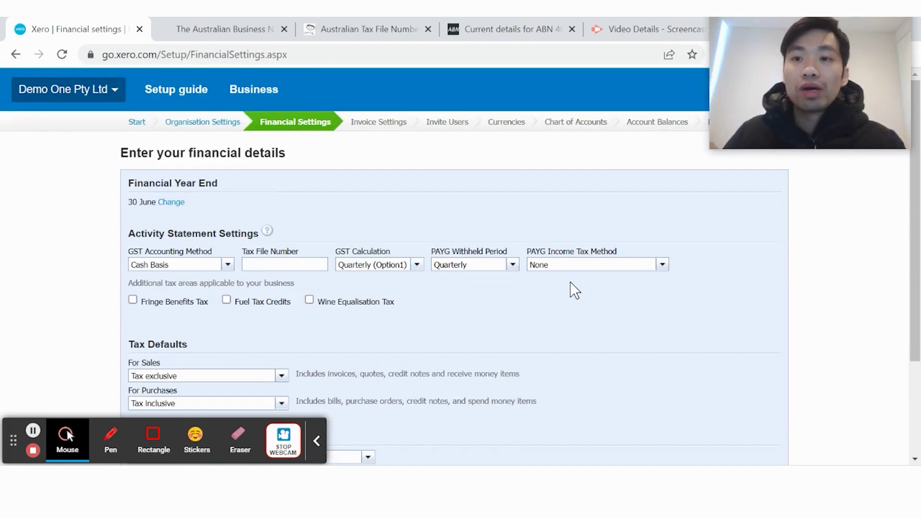
pyautogui.scroll(-2, 570, 277)
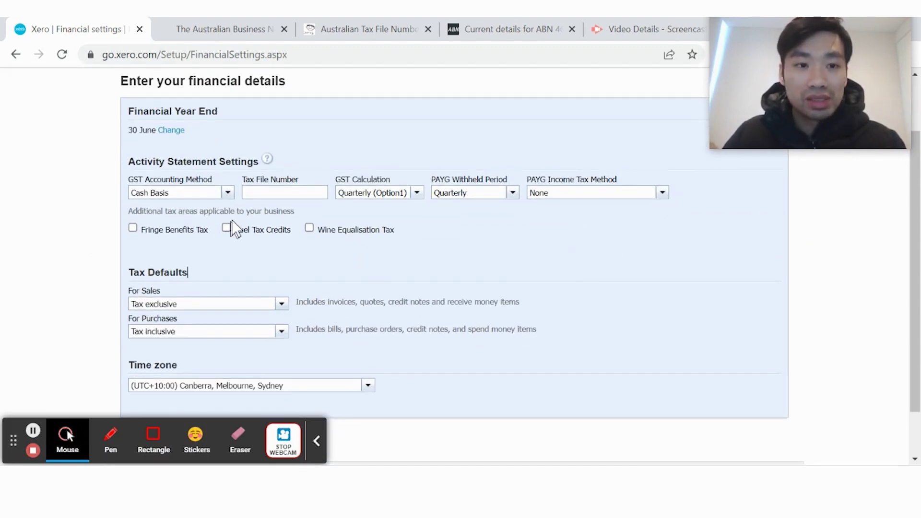
# - Set sales tax default to Tax exclusive and purchases to Tax inclusive, then continue
pyautogui.scroll(-2, 278, 257)
pyautogui.click(278, 246)
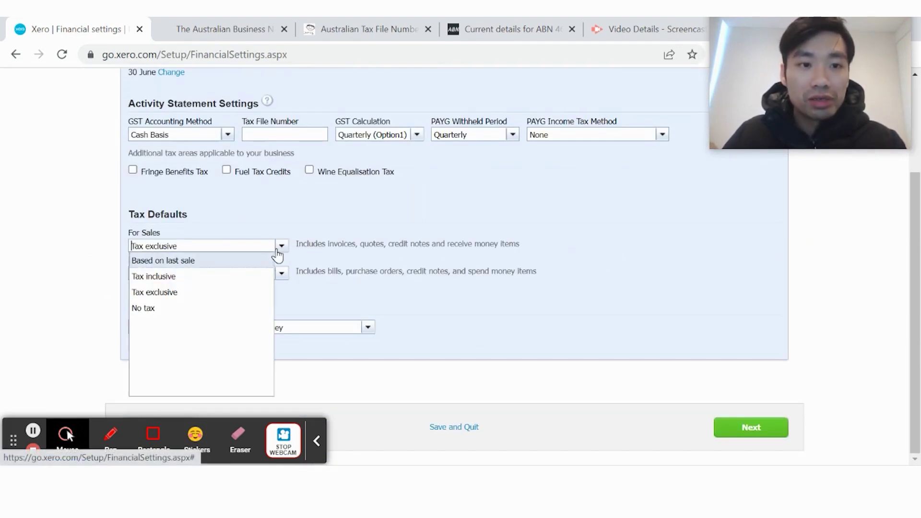
pyautogui.click(176, 296)
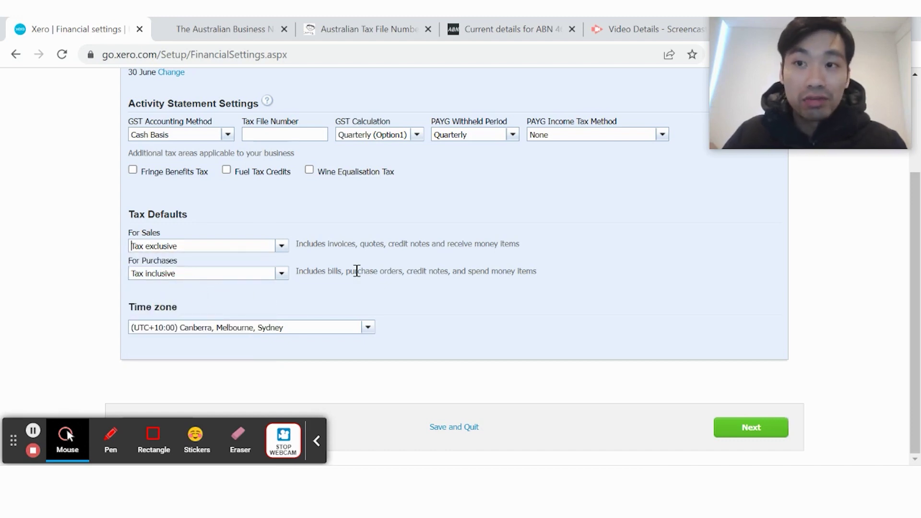
pyautogui.click(282, 273)
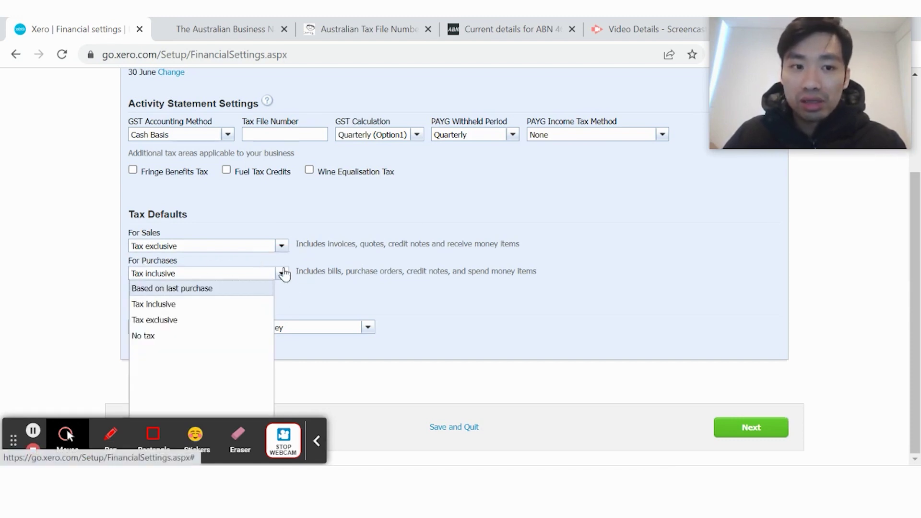
pyautogui.click(253, 310)
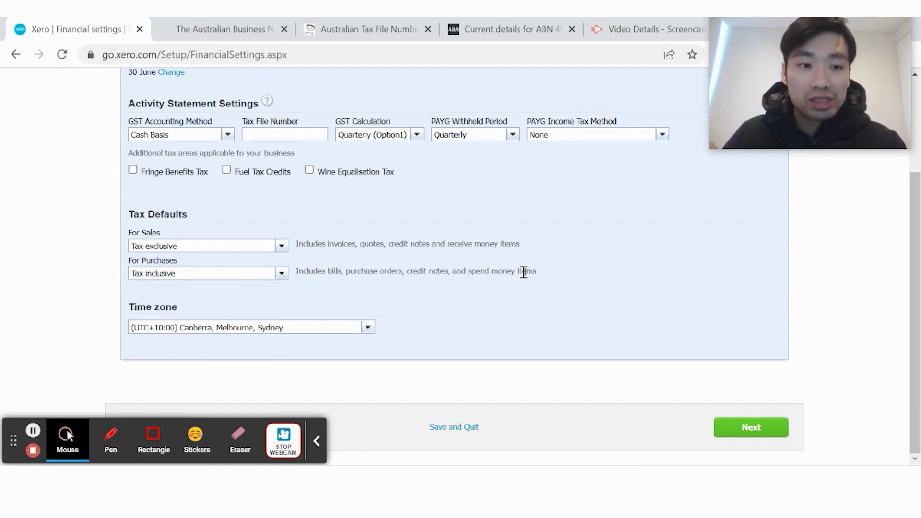
pyautogui.click(768, 426)
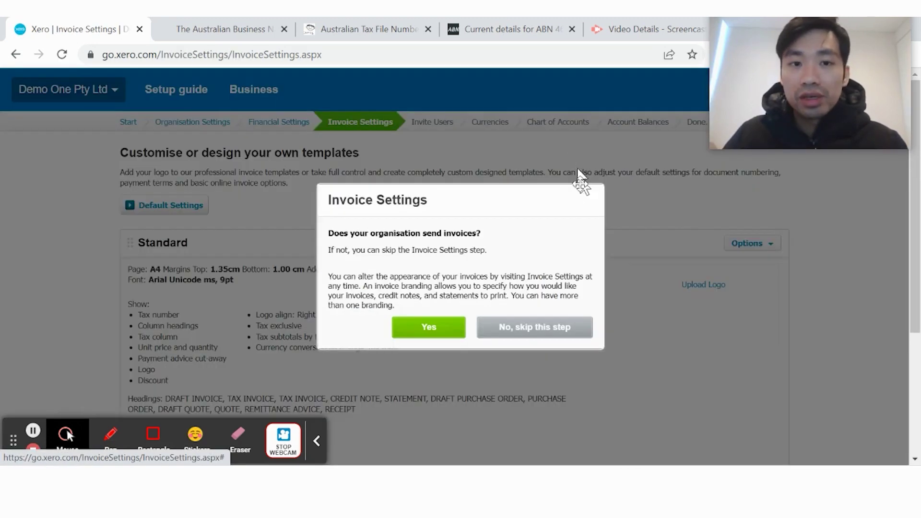
# - Answer Yes to the organisation sending invoices in the Invoice Settings dialog
pyautogui.moveTo(338, 235); pyautogui.dragTo(480, 231)
pyautogui.click(481, 231)
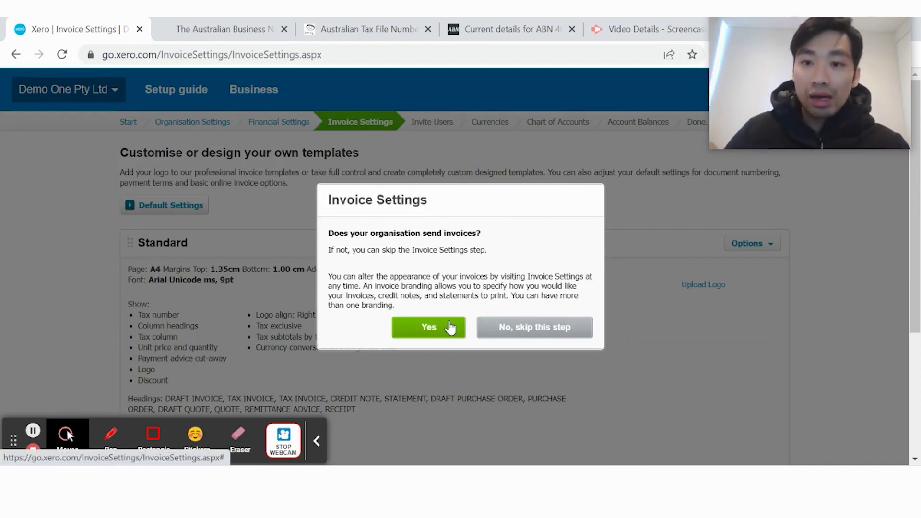
pyautogui.click(427, 326)
pyautogui.scroll(-3, 430, 201)
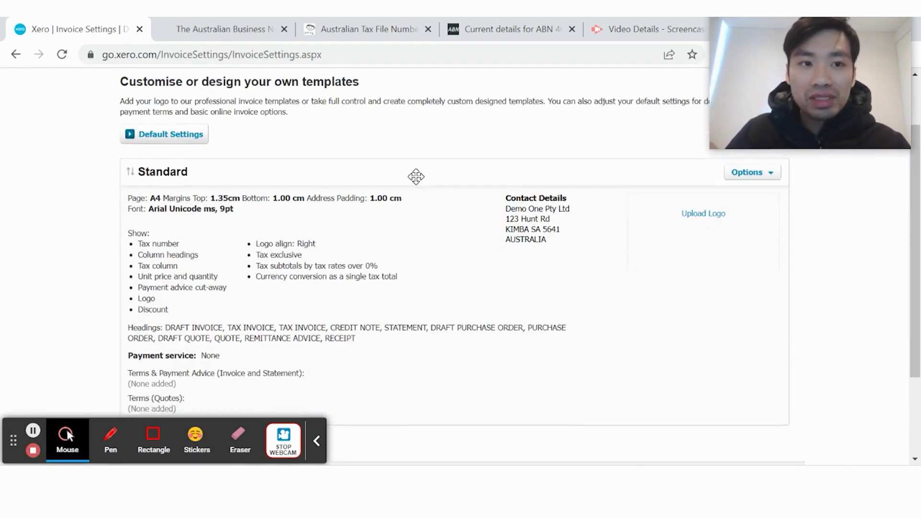
pyautogui.scroll(3, 415, 179)
# - Make sales invoices due 14 days after the invoice date
pyautogui.click(174, 206)
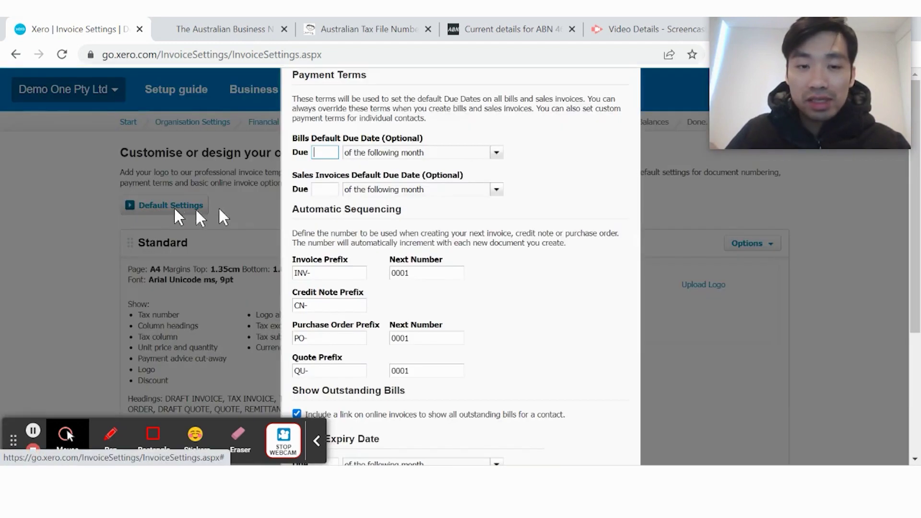
pyautogui.click(325, 189)
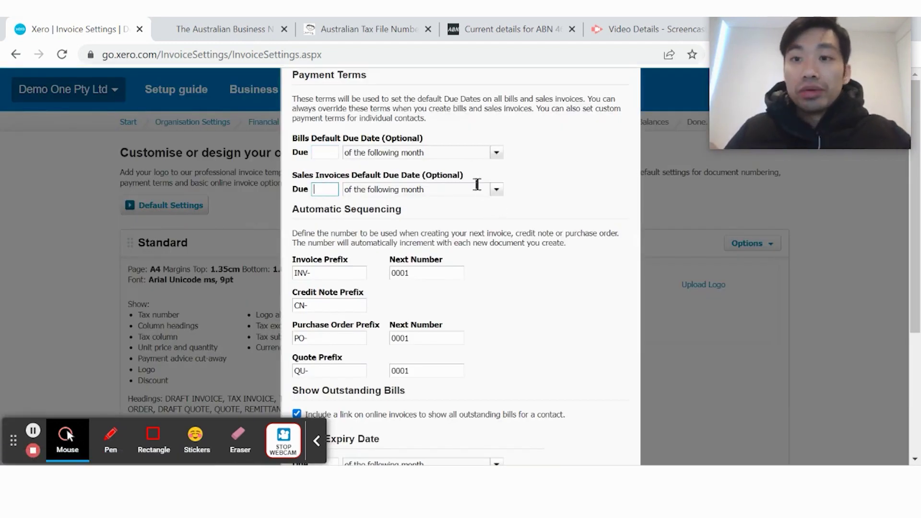
pyautogui.click(495, 190)
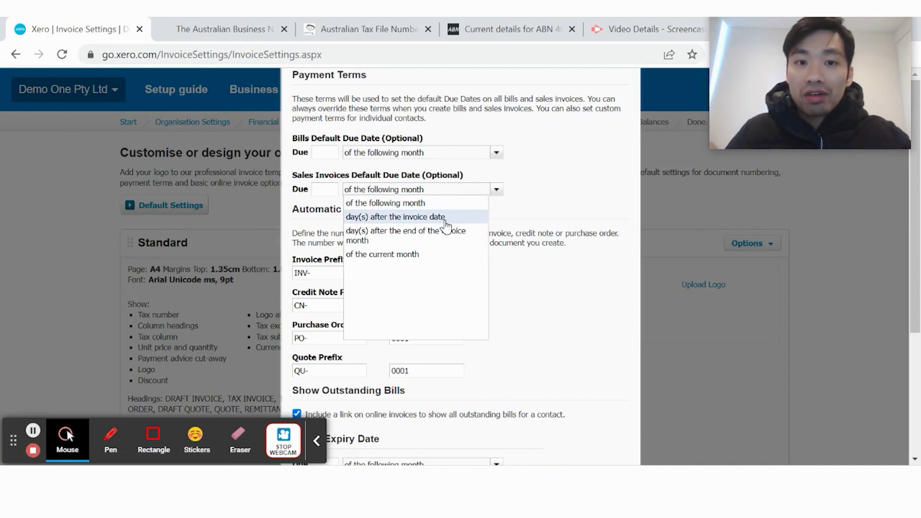
pyautogui.click(438, 216)
pyautogui.click(316, 188)
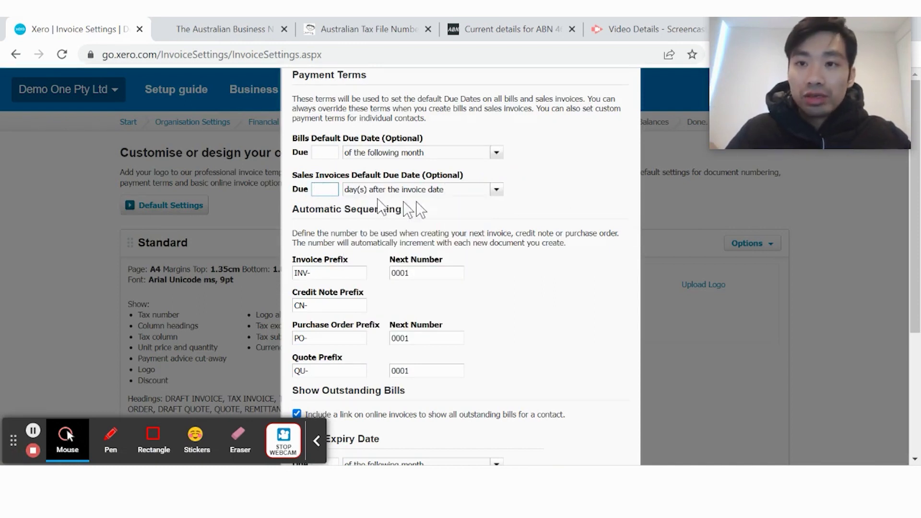
pyautogui.write('14')
pyautogui.click(469, 305)
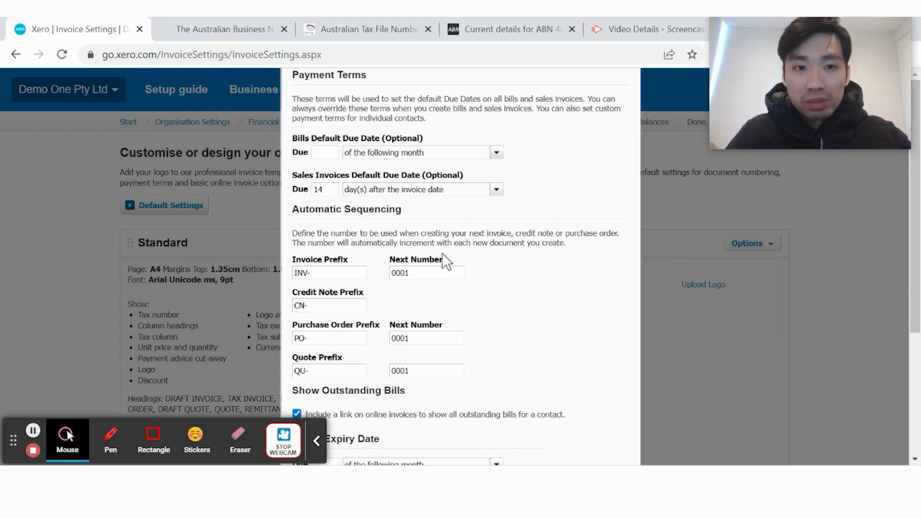
# - Change the invoice, purchase order and quote next numbers to 0500
pyautogui.scroll(-1, 428, 267)
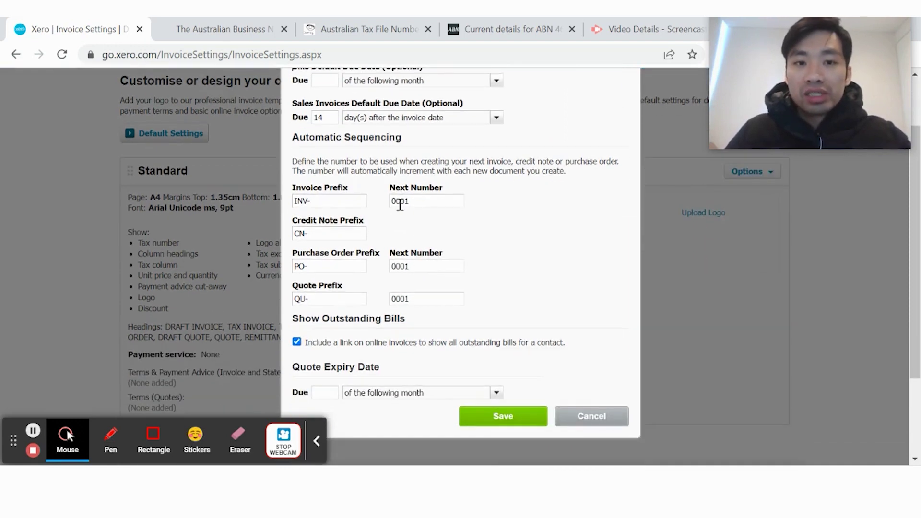
pyautogui.doubleClick(400, 201)
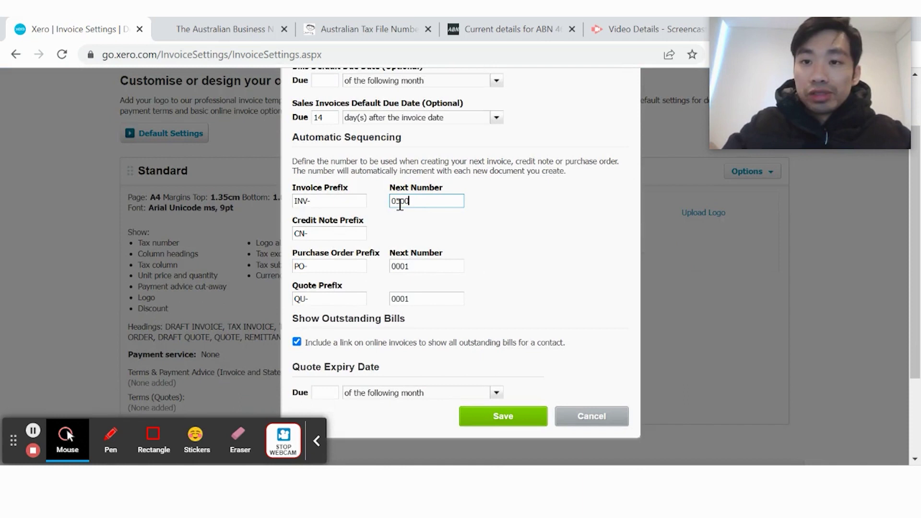
pyautogui.write('0500')
pyautogui.doubleClick(426, 264)
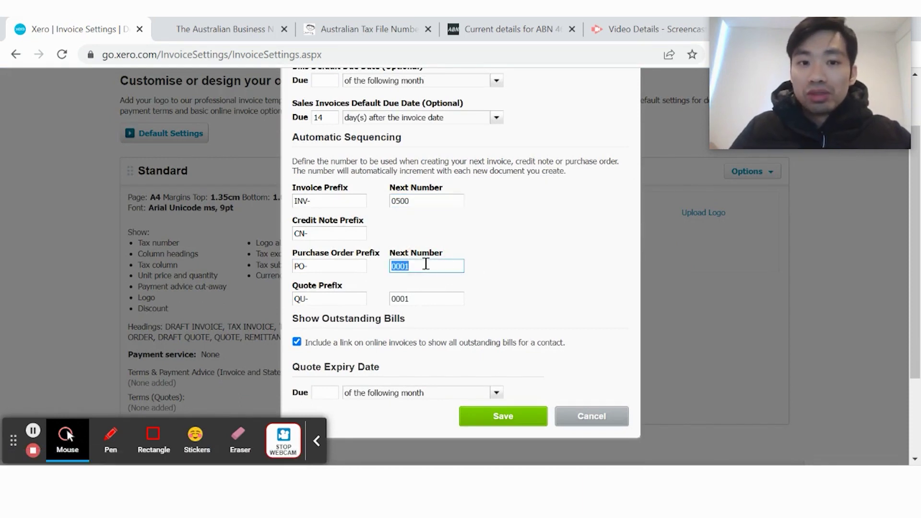
pyautogui.click(421, 300)
pyautogui.doubleClick(421, 299)
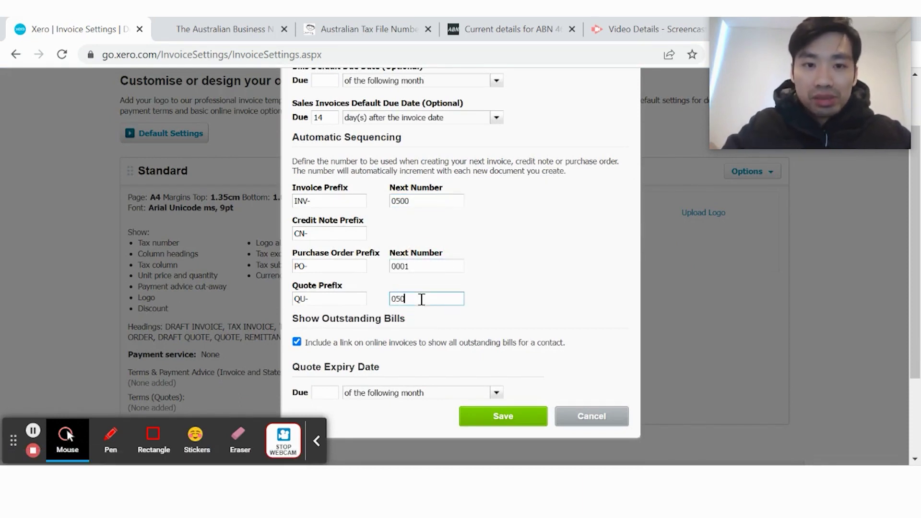
# - Make quotes expire 30 days after the quote date and save the default settings
pyautogui.scroll(-2, 496, 336)
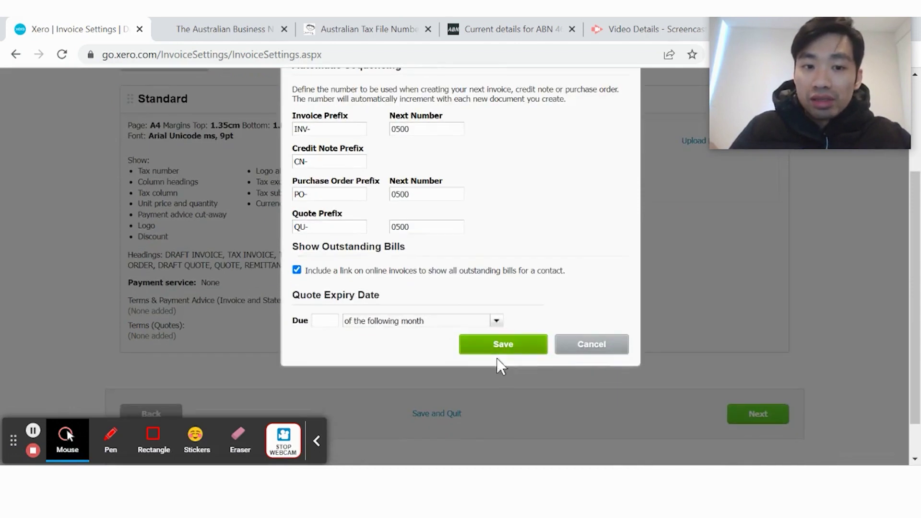
pyautogui.click(494, 321)
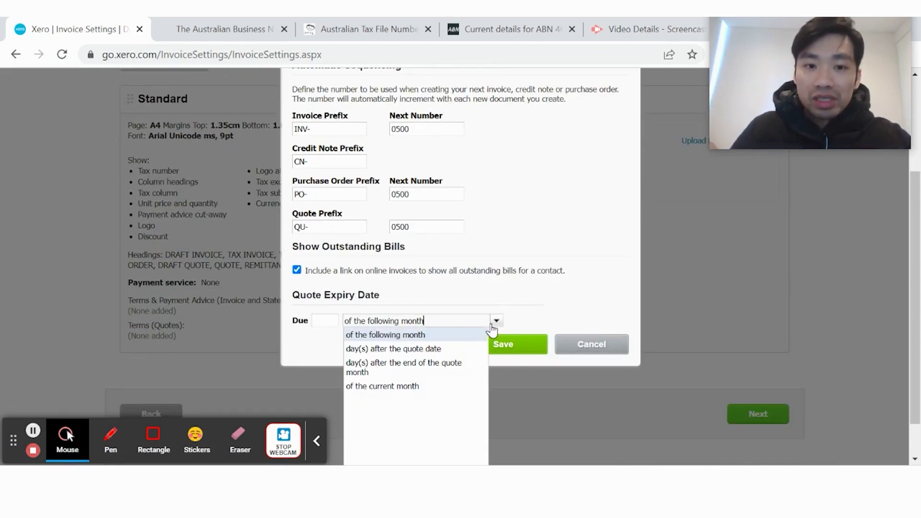
pyautogui.click(426, 349)
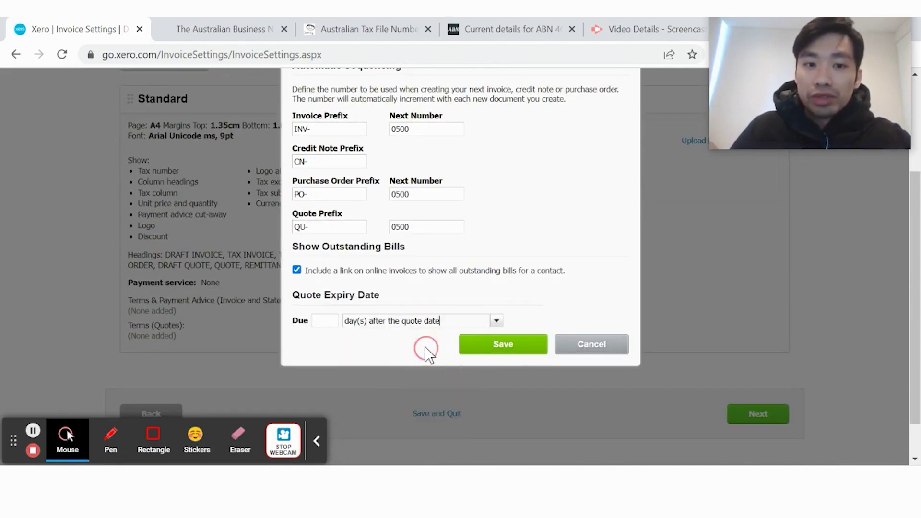
pyautogui.click(329, 321)
pyautogui.write('30')
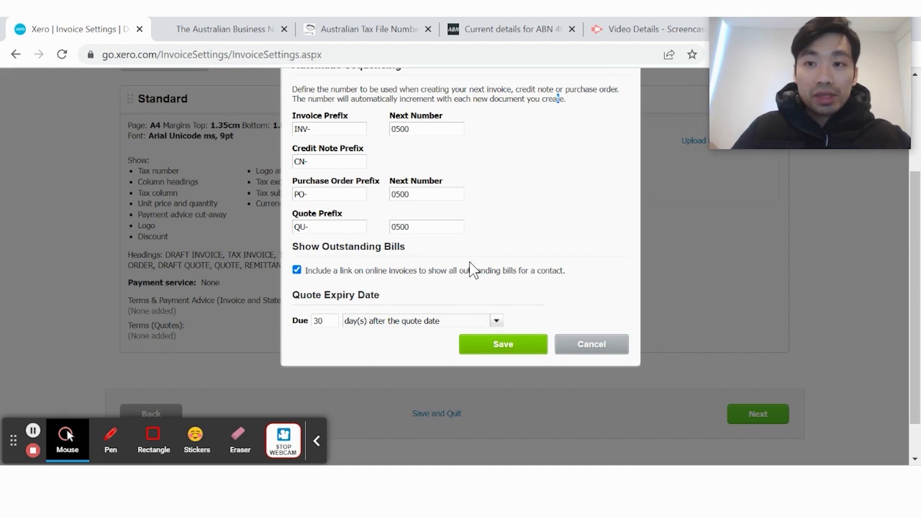
pyautogui.click(498, 344)
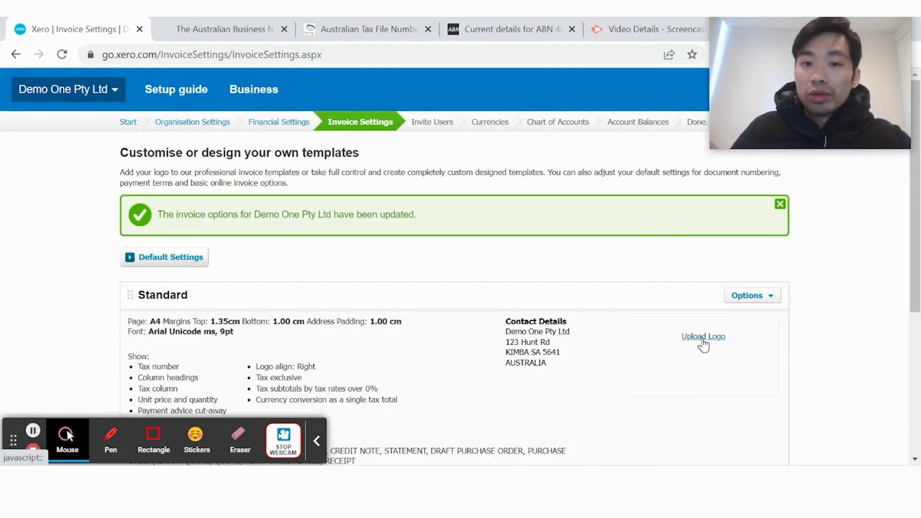
pyautogui.click(763, 303)
# - Edit the Standard template and write invoice payment terms including bank account details
pyautogui.click(763, 310)
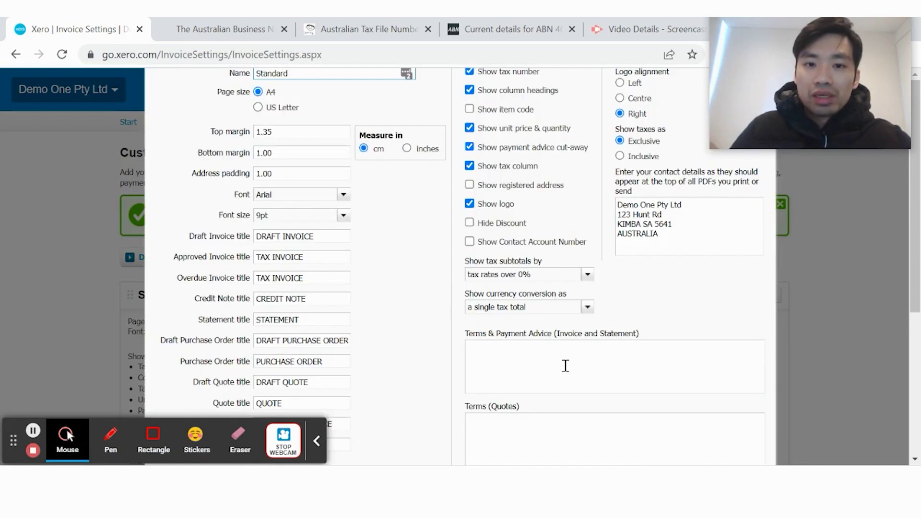
pyautogui.click(563, 365)
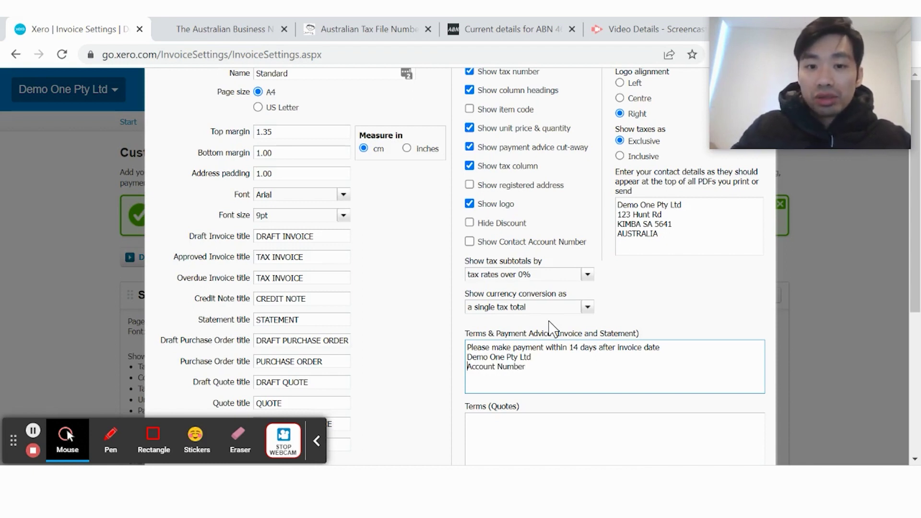
pyautogui.press('Return')
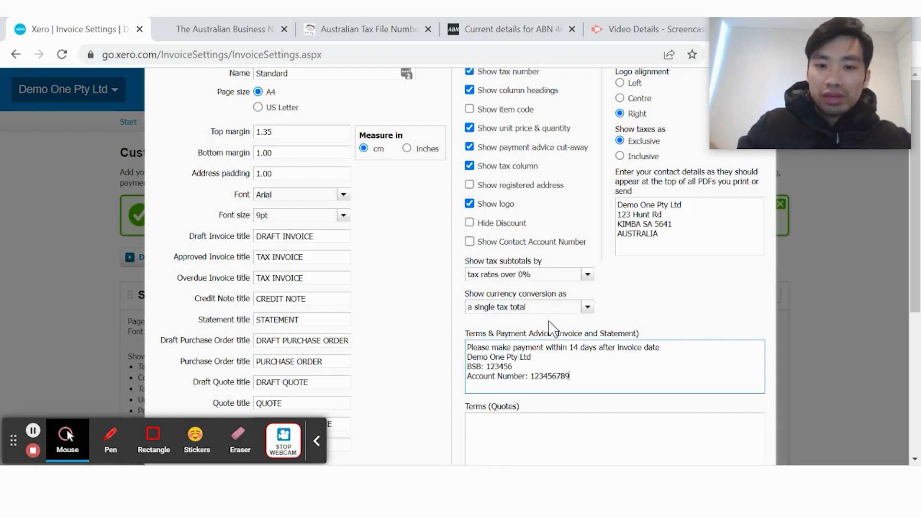
pyautogui.scroll(-4, 552, 329)
pyautogui.scroll(2, 514, 334)
# - Add 30-day quote expiry terms, save the template and continue to Invite Users
pyautogui.click(530, 323)
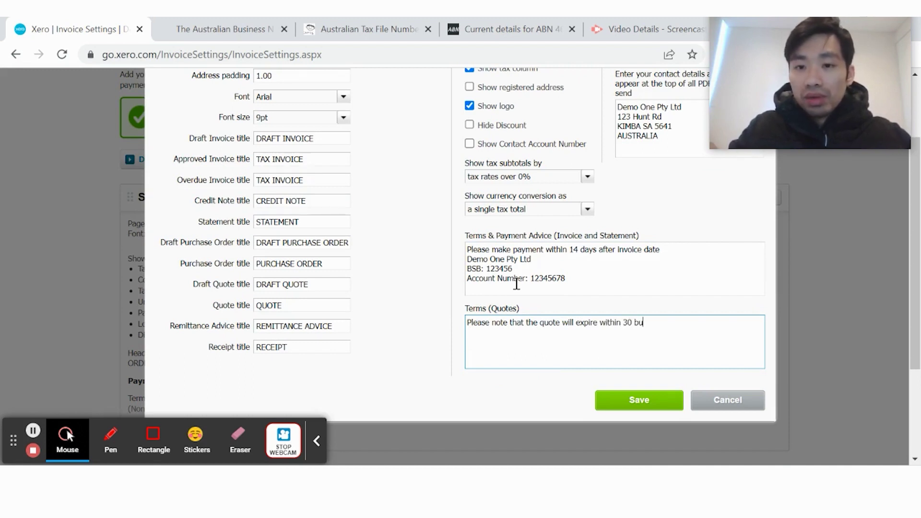
pyautogui.scroll(-3, 516, 283)
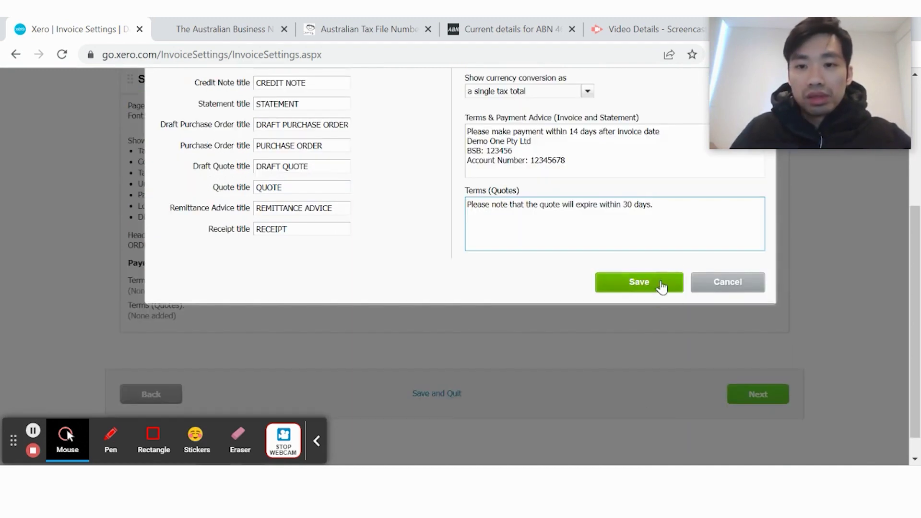
pyautogui.click(657, 284)
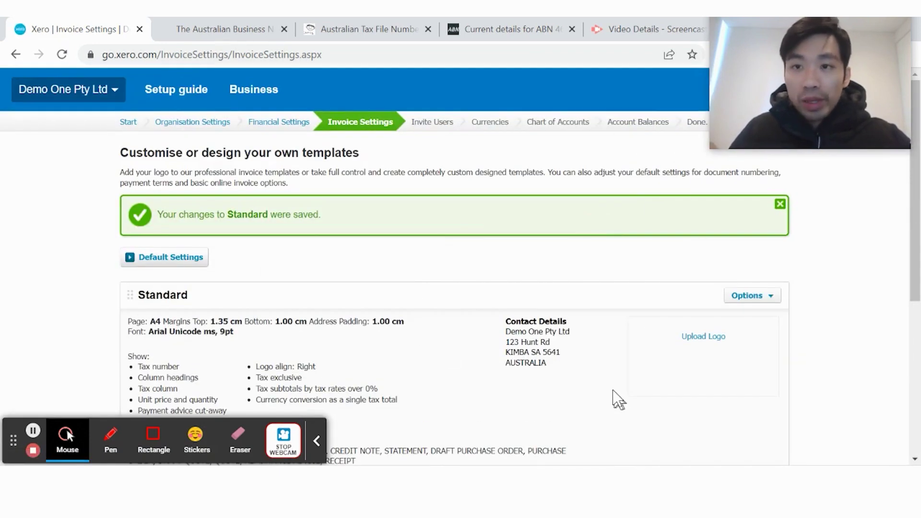
pyautogui.scroll(-5, 616, 382)
pyautogui.click(763, 425)
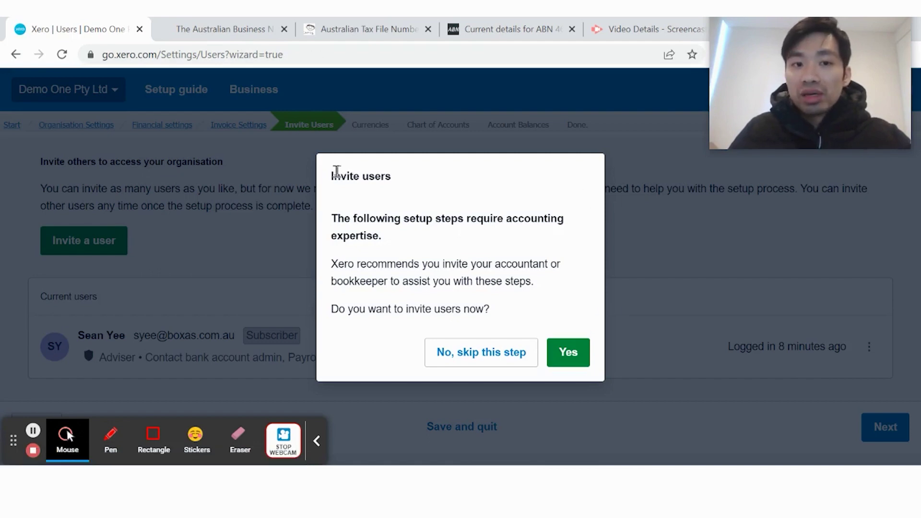
# - Answer Yes in the Invite users dialog to start a new user invitation
pyautogui.moveTo(336, 171); pyautogui.dragTo(472, 220)
pyautogui.click(518, 216)
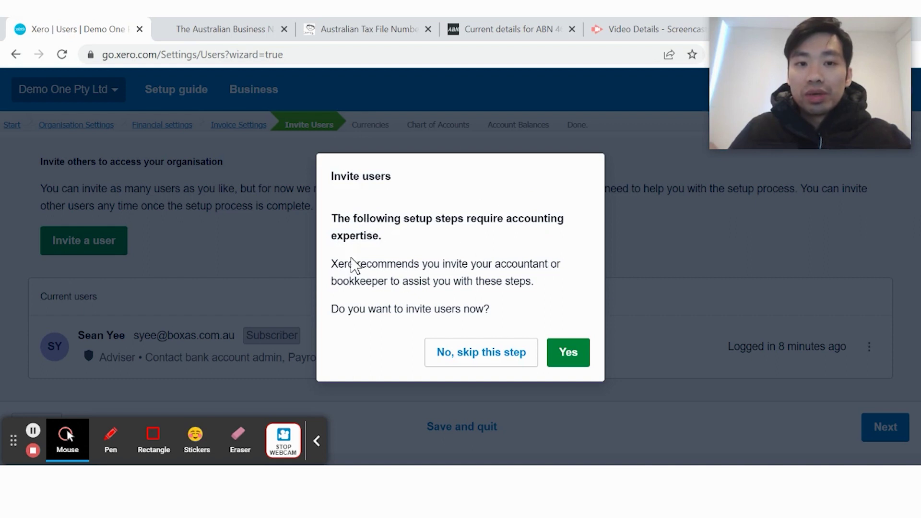
pyautogui.moveTo(386, 245); pyautogui.dragTo(318, 163)
pyautogui.click(422, 264)
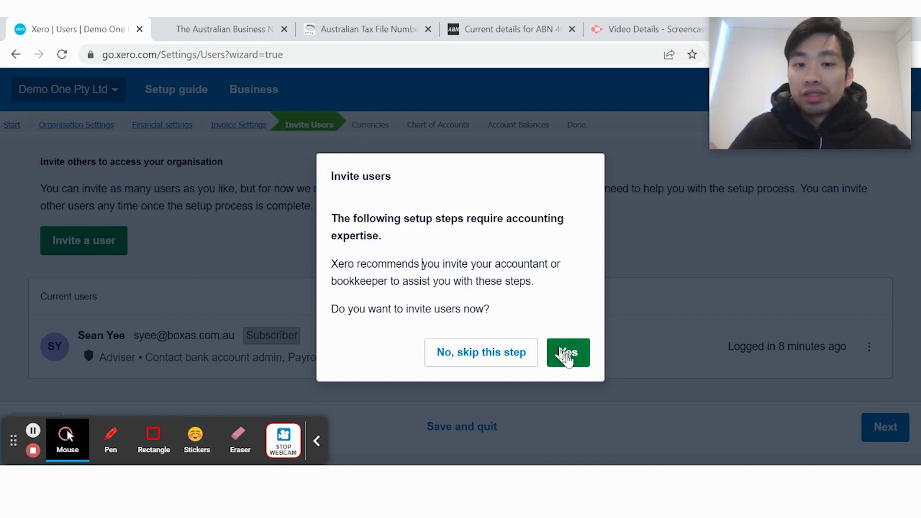
pyautogui.click(565, 354)
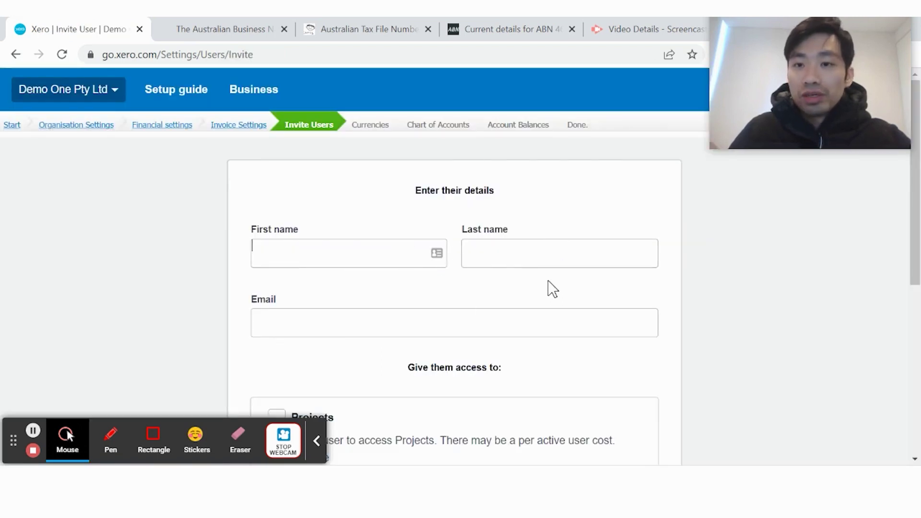
# - Fill in the invitee's first name and email fields, then scroll down to the access options
pyautogui.click(281, 248)
pyautogui.click(331, 321)
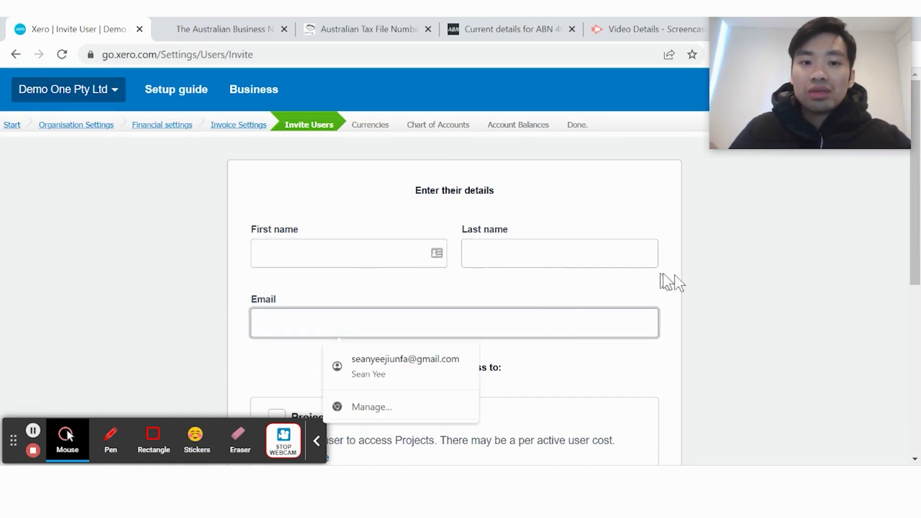
pyautogui.scroll(-6, 671, 280)
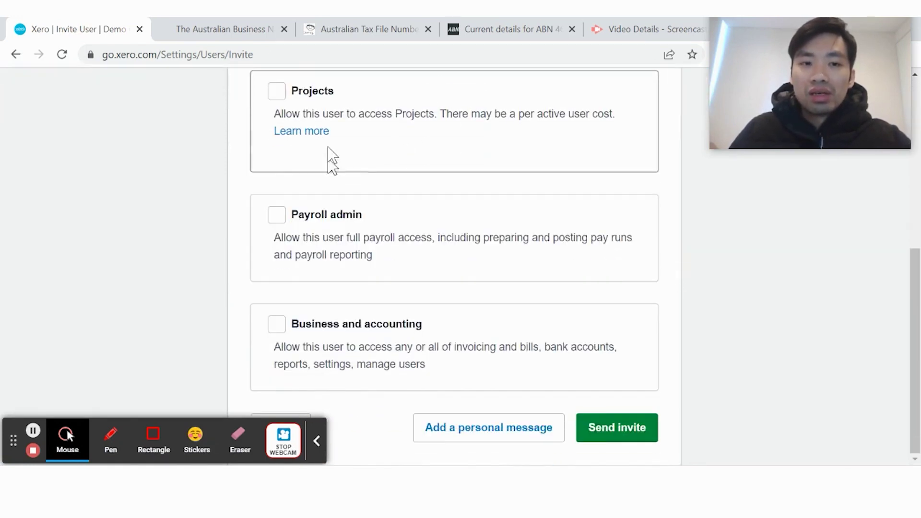
# - Grant Payroll admin, Business and accounting at Adviser level, Bank account admin, Submit BAS, Manage users
pyautogui.click(281, 222)
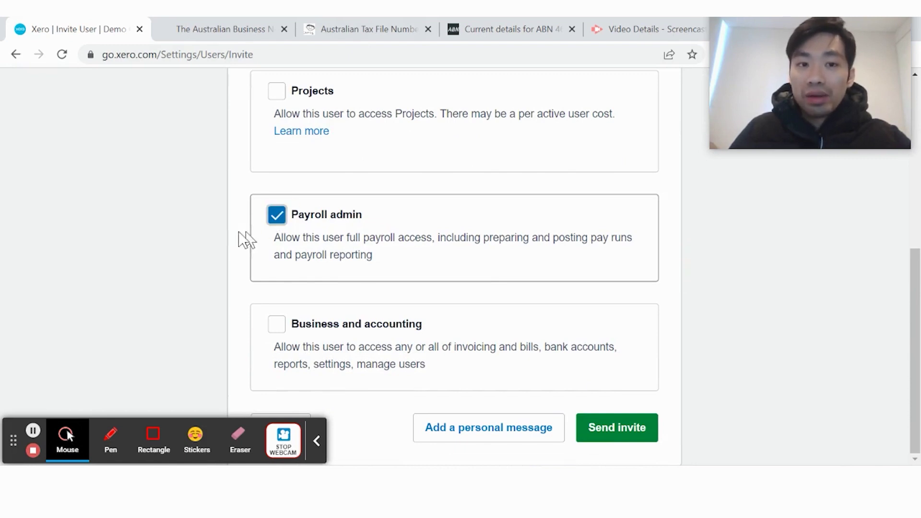
pyautogui.click(286, 329)
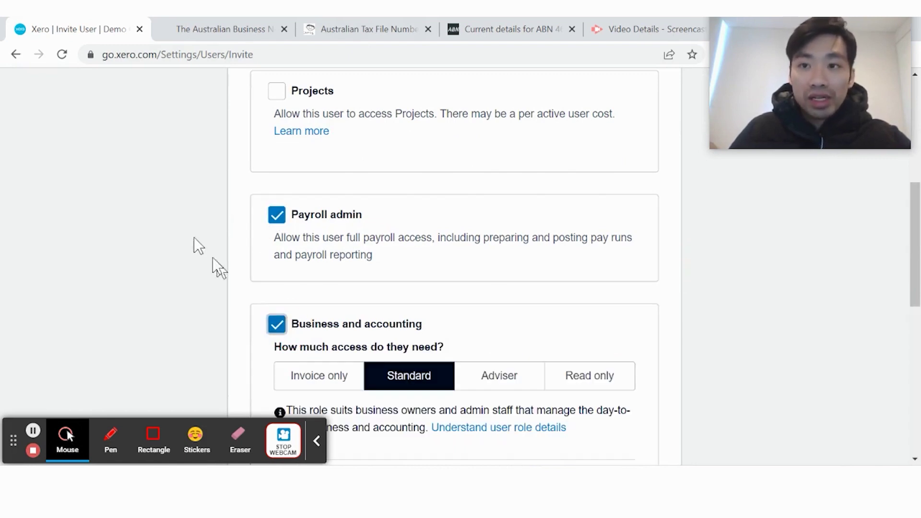
pyautogui.scroll(-5, 160, 222)
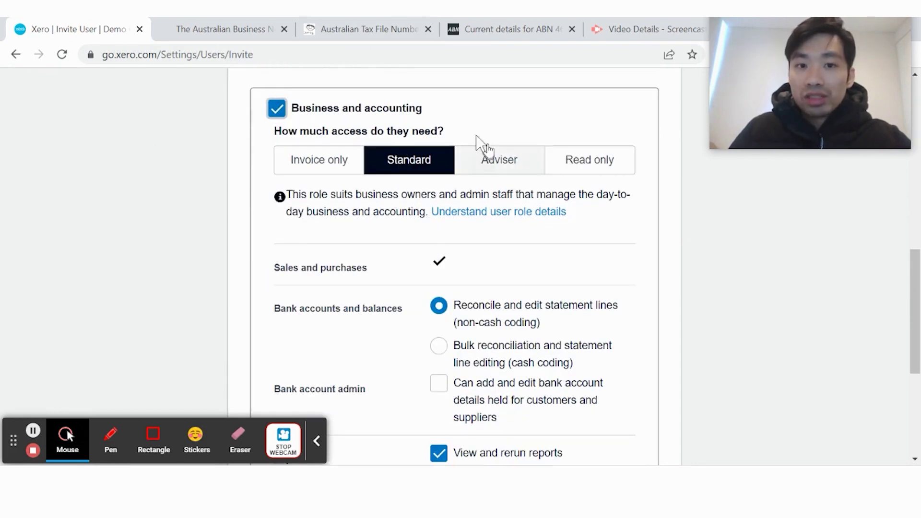
pyautogui.click(524, 160)
pyautogui.scroll(-2, 416, 211)
pyautogui.click(460, 263)
pyautogui.scroll(-3, 462, 335)
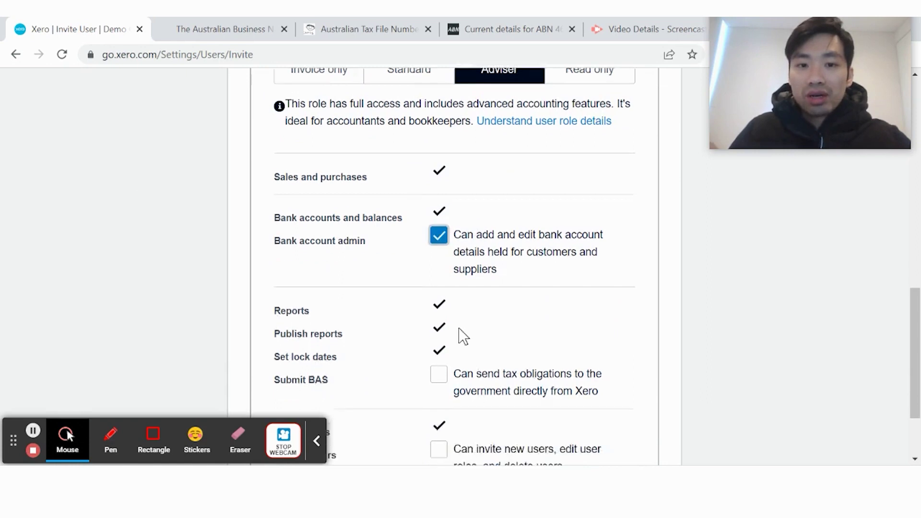
pyautogui.click(460, 283)
pyautogui.click(477, 348)
# - Highlight the Bank account admin, report, and settings/user permissions to review them
pyautogui.scroll(2, 369, 251)
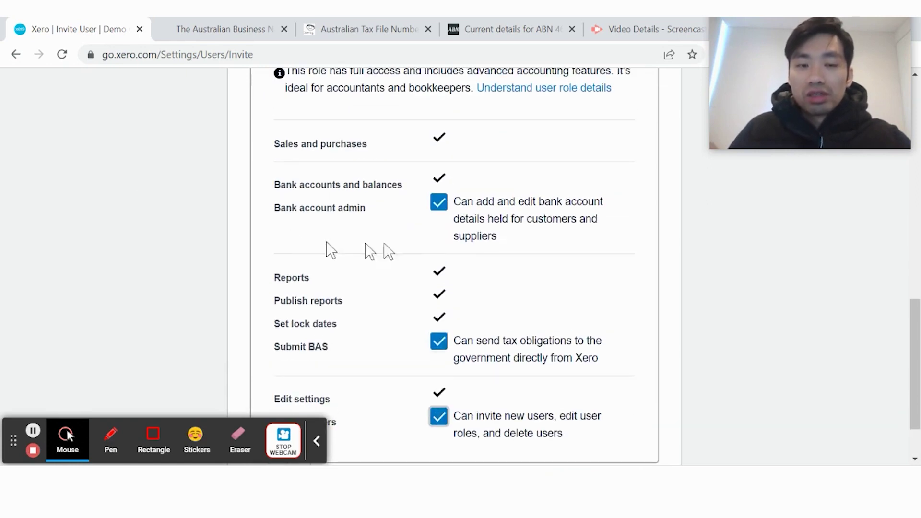
pyautogui.moveTo(271, 211); pyautogui.dragTo(367, 222)
pyautogui.click(398, 229)
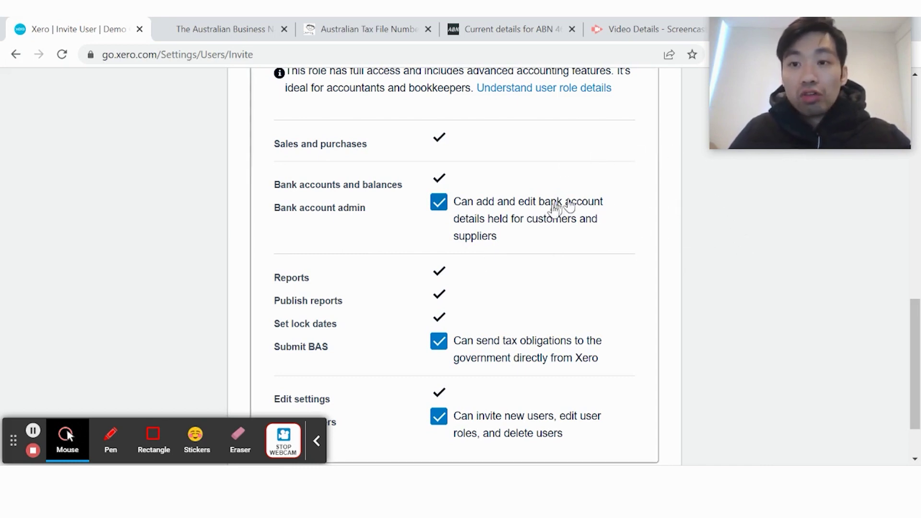
pyautogui.scroll(-2, 651, 182)
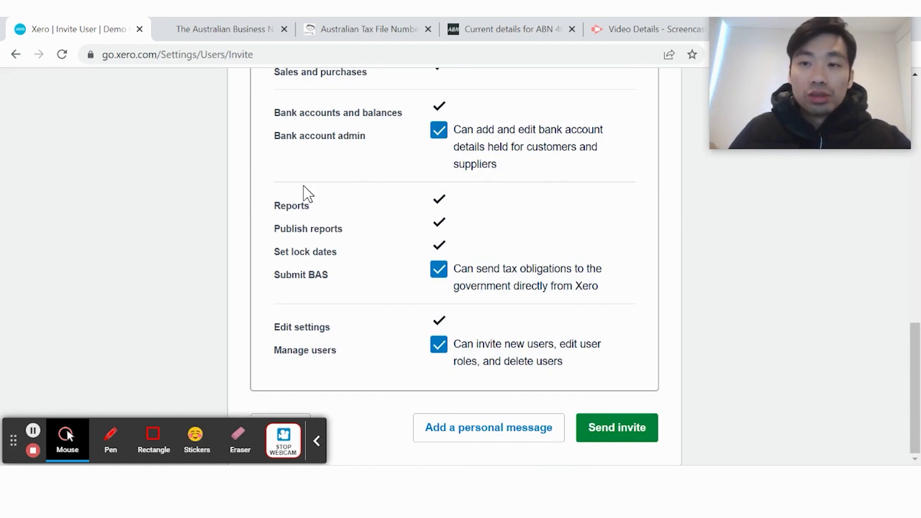
pyautogui.moveTo(270, 206); pyautogui.dragTo(329, 275)
pyautogui.click(346, 284)
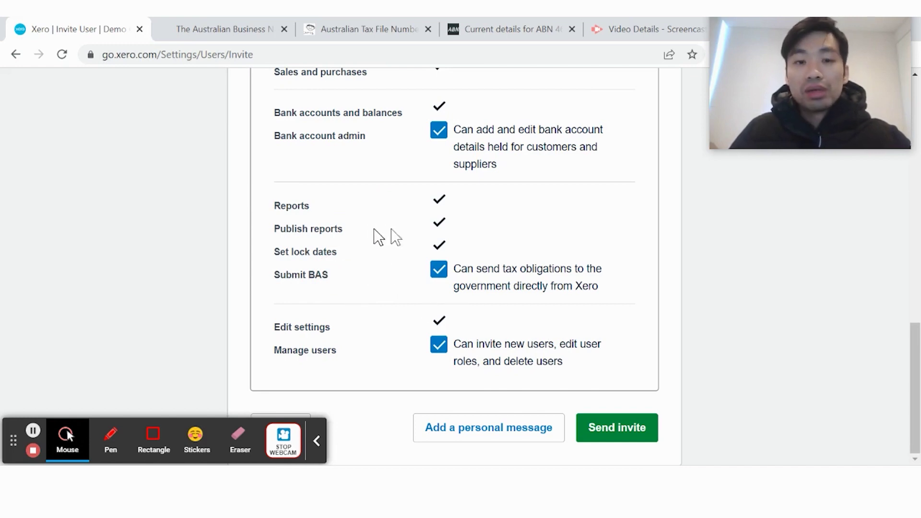
pyautogui.moveTo(279, 326); pyautogui.dragTo(373, 350)
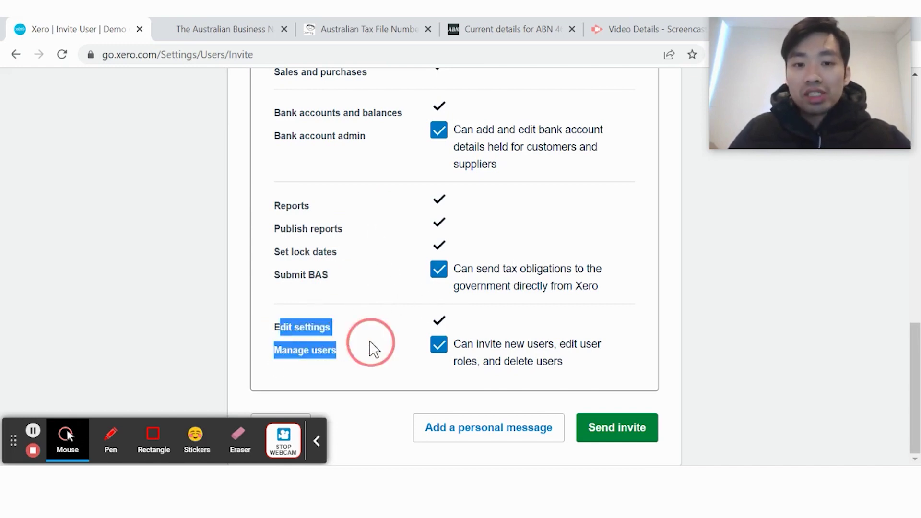
pyautogui.click(366, 356)
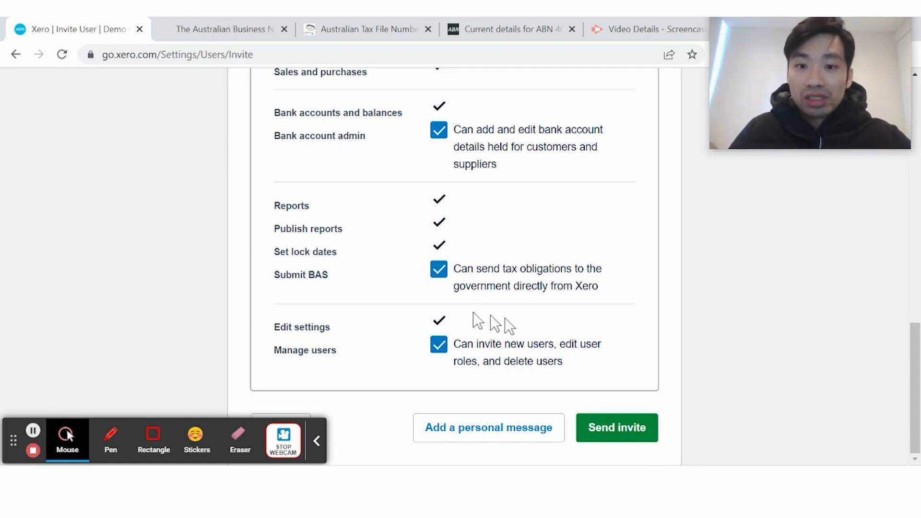
# - Send the invite, dismiss the sending error, cancel the form and continue to Currencies
pyautogui.click(638, 426)
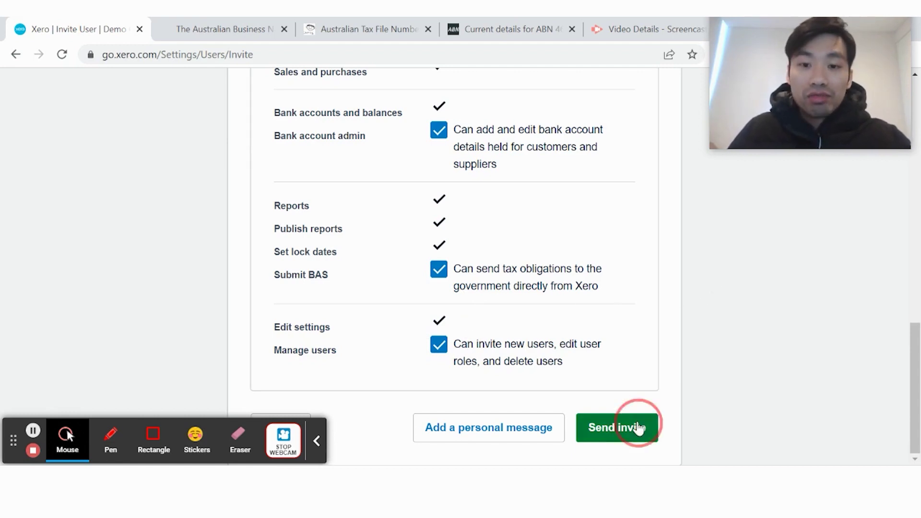
pyautogui.scroll(-15, 545, 246)
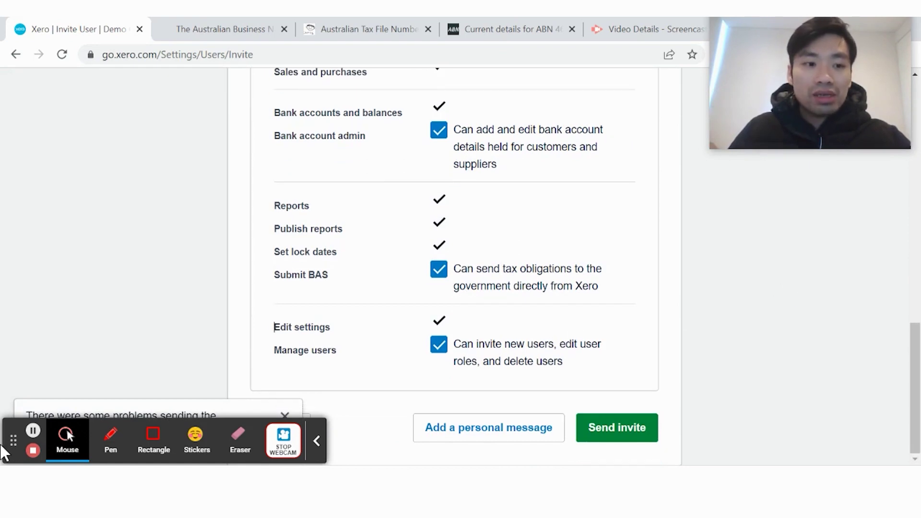
pyautogui.moveTo(17, 452); pyautogui.dragTo(16, 102)
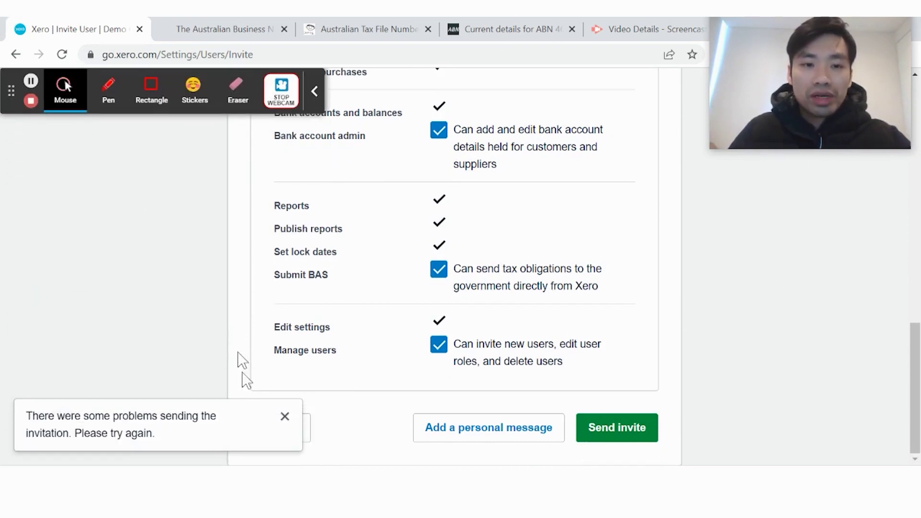
pyautogui.click(285, 415)
pyautogui.click(285, 425)
pyautogui.scroll(-3, 567, 339)
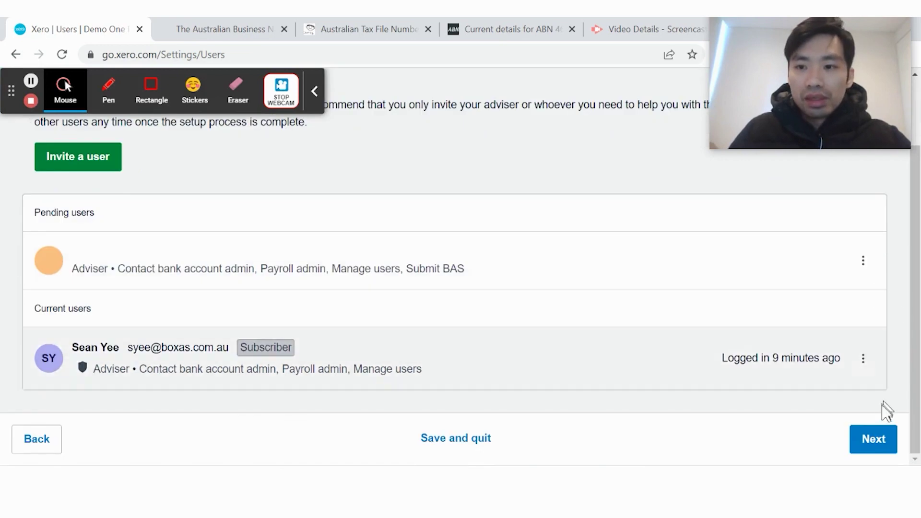
pyautogui.click(893, 445)
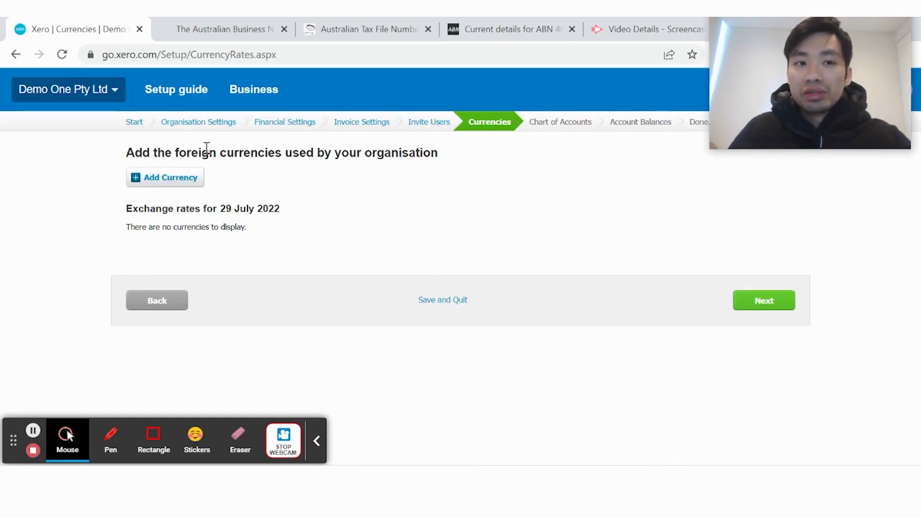
# - Leave the Currencies step with no foreign currency added and continue to Chart of Accounts
pyautogui.moveTo(206, 147); pyautogui.dragTo(378, 159)
pyautogui.click(440, 172)
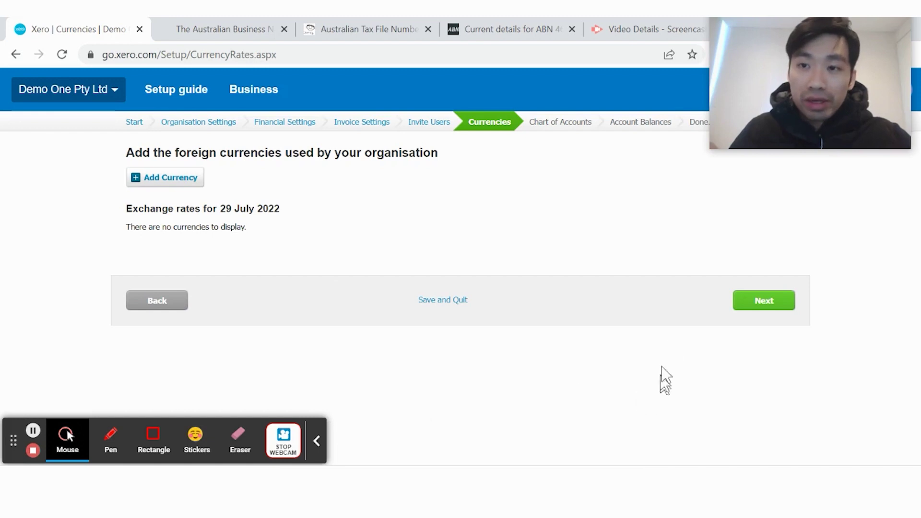
pyautogui.click(765, 302)
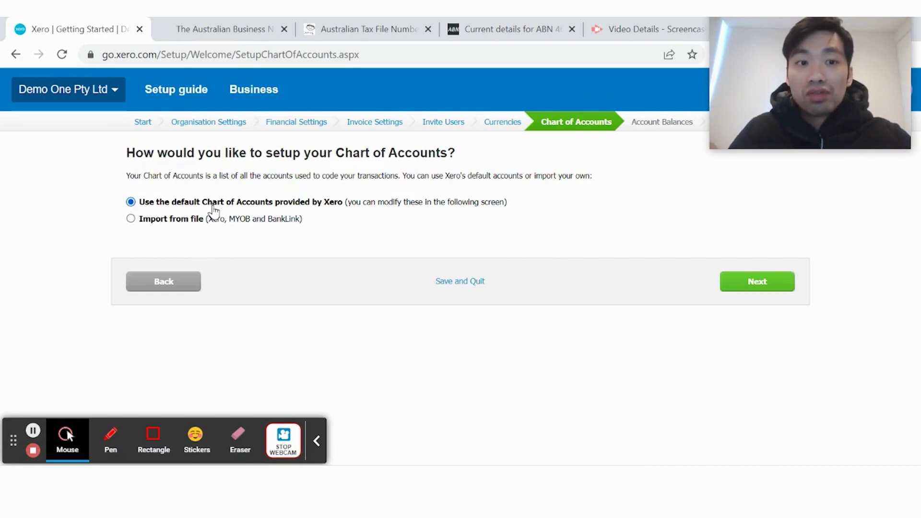
pyautogui.click(755, 292)
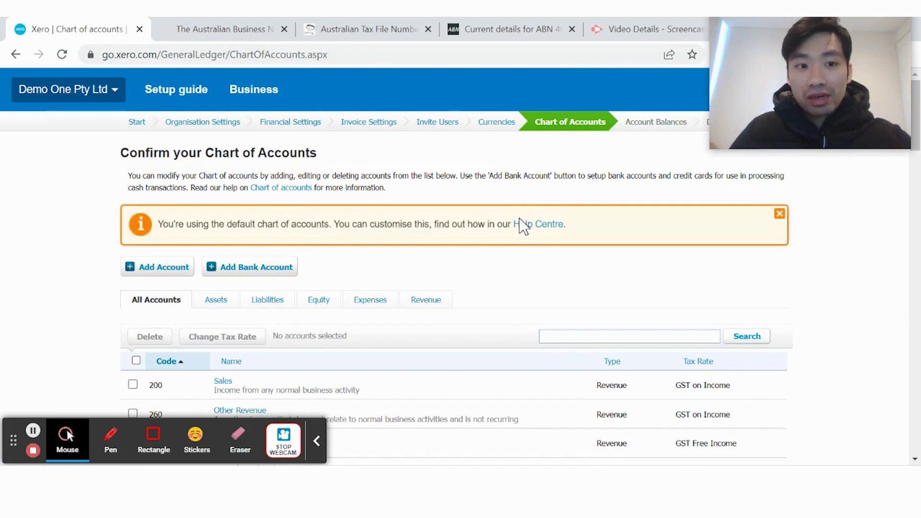
pyautogui.scroll(-2, 519, 217)
pyautogui.scroll(-2, 468, 237)
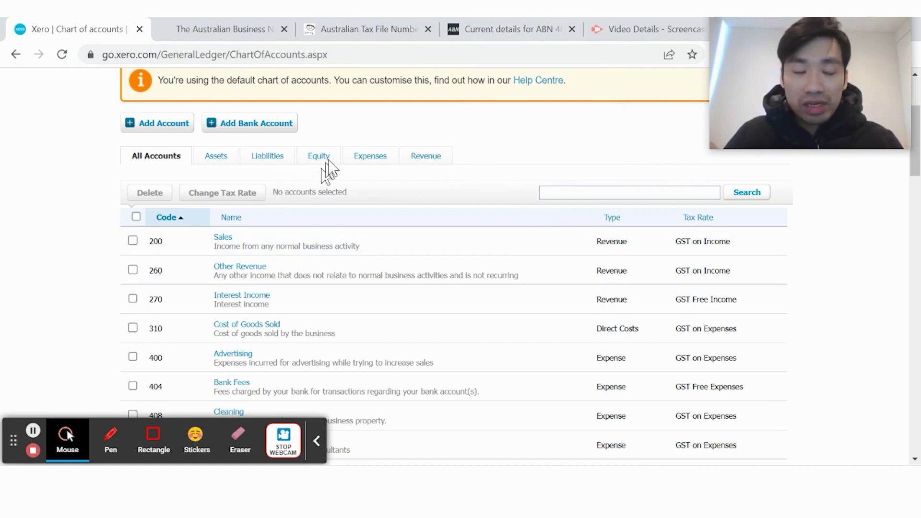
pyautogui.scroll(-2, 377, 115)
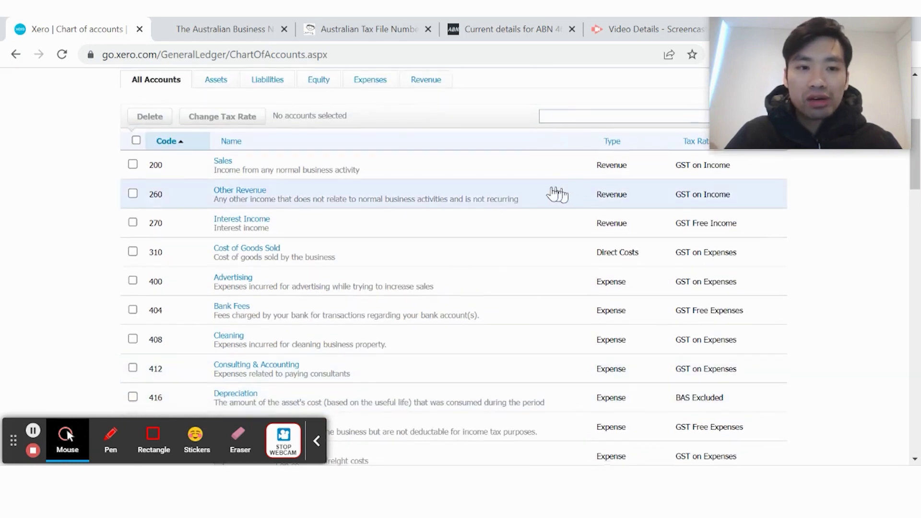
pyautogui.scroll(-1, 199, 199)
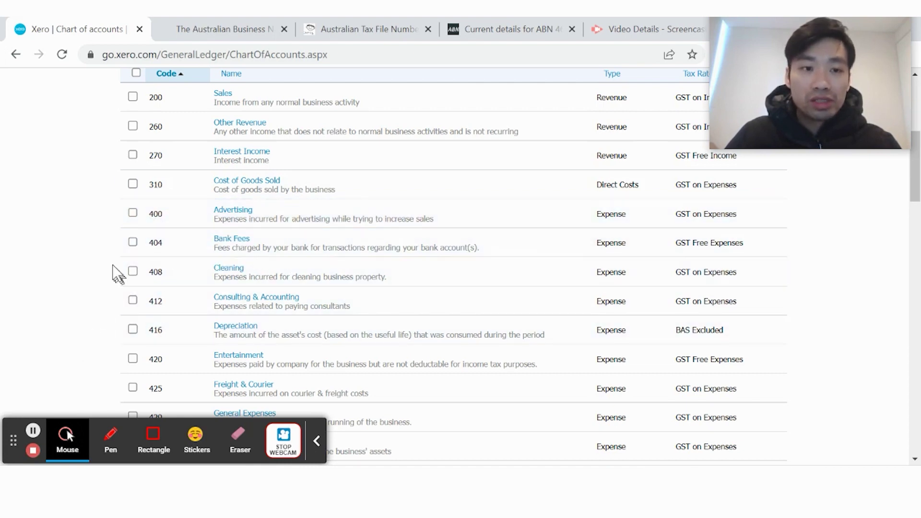
pyautogui.scroll(-3, 117, 288)
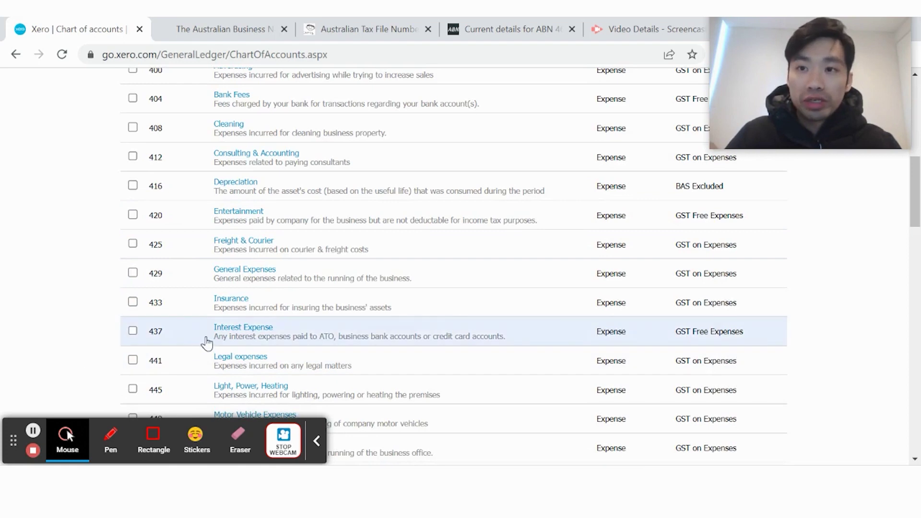
pyautogui.scroll(2, 160, 236)
pyautogui.scroll(-4, 106, 345)
pyautogui.scroll(-6, 137, 298)
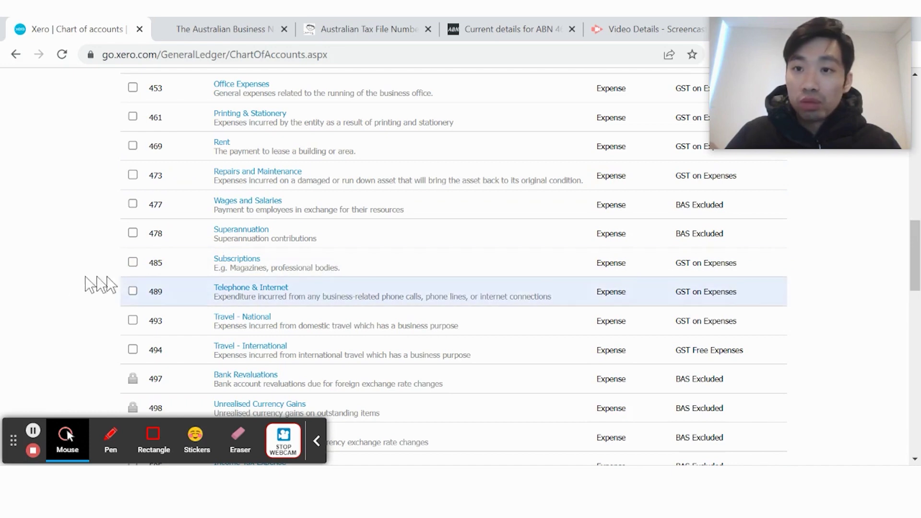
pyautogui.scroll(9, 433, 244)
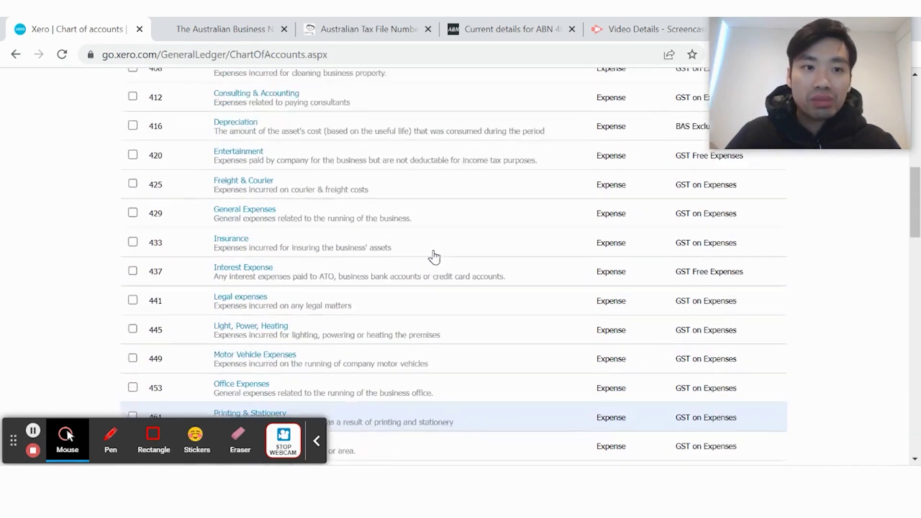
pyautogui.scroll(5, 194, 242)
pyautogui.scroll(-1, 67, 207)
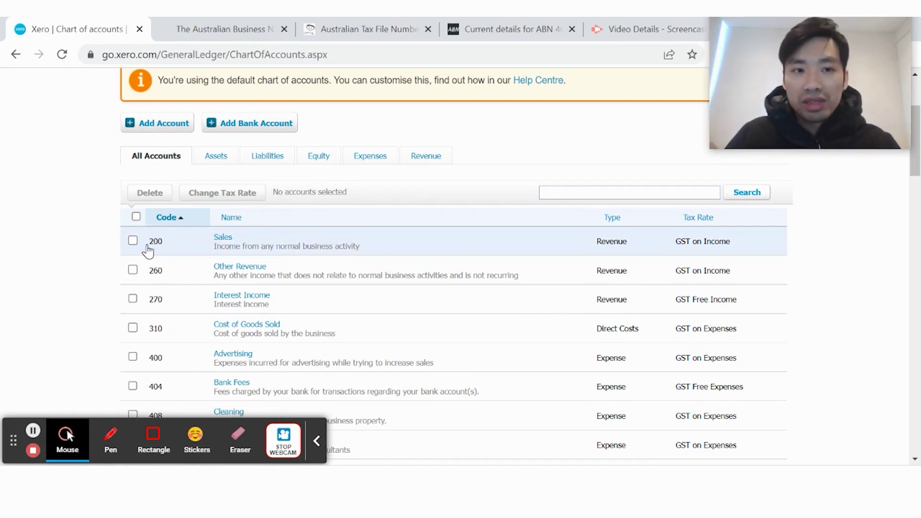
pyautogui.scroll(-2, 623, 261)
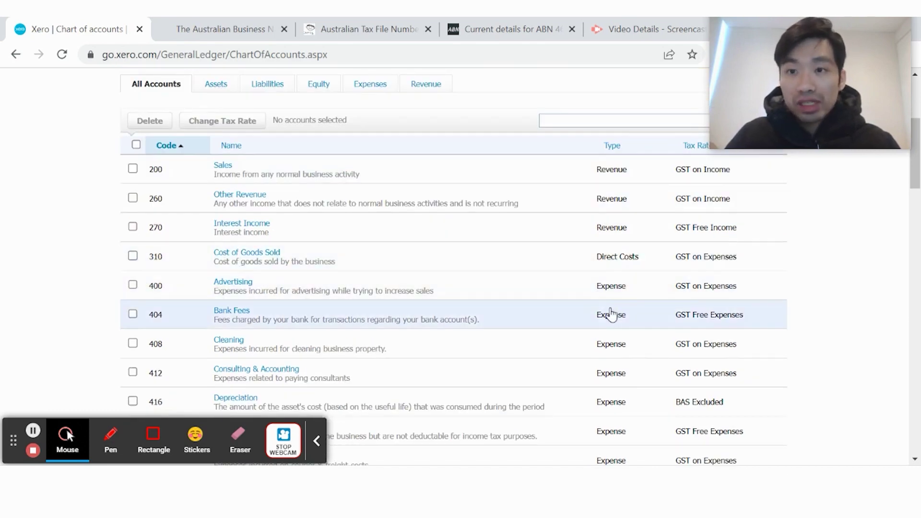
pyautogui.scroll(-3, 610, 312)
pyautogui.scroll(3, 611, 312)
pyautogui.scroll(3, 226, 79)
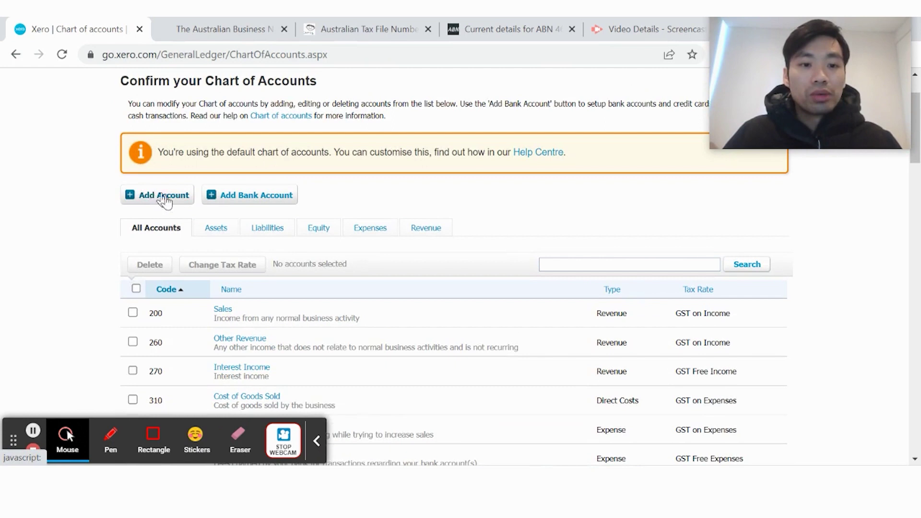
pyautogui.scroll(-9, 201, 226)
pyautogui.scroll(-2, 296, 311)
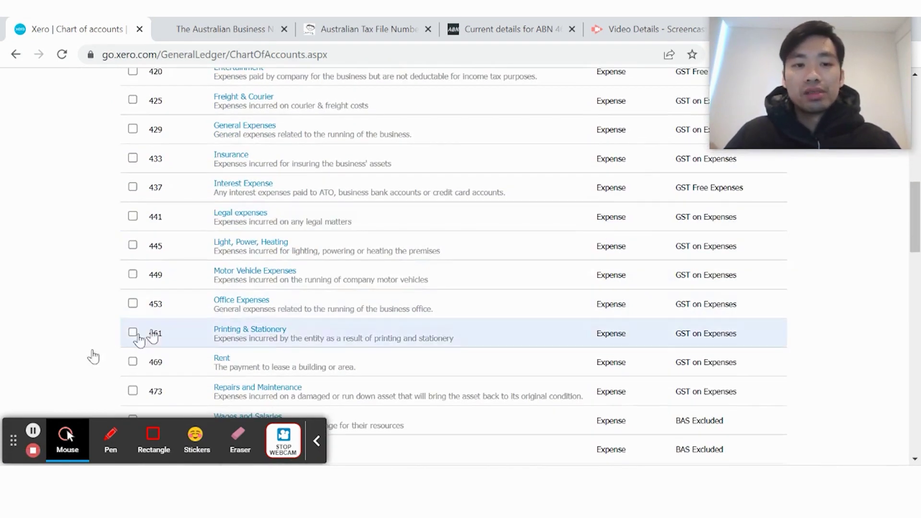
pyautogui.scroll(-3, 262, 247)
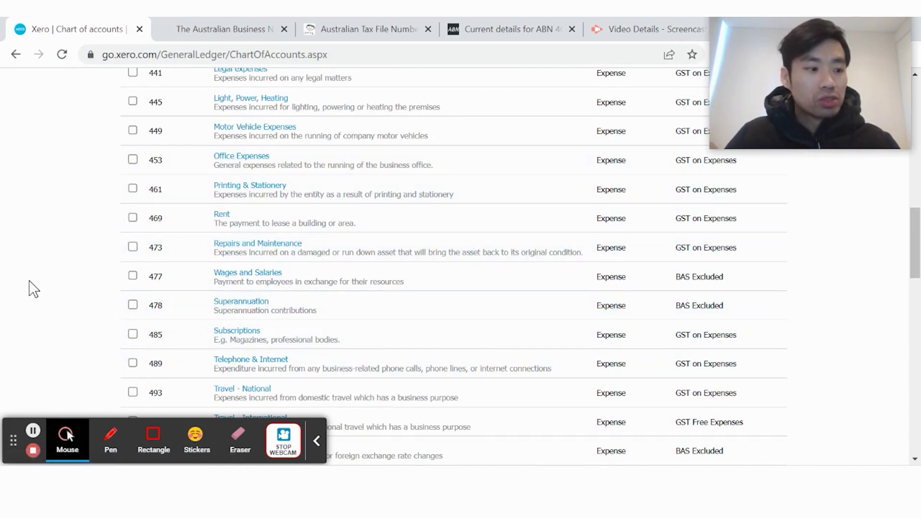
# - Add a new Expense account with code 486 named 'Staff Amenities & Meals'
pyautogui.click(146, 193)
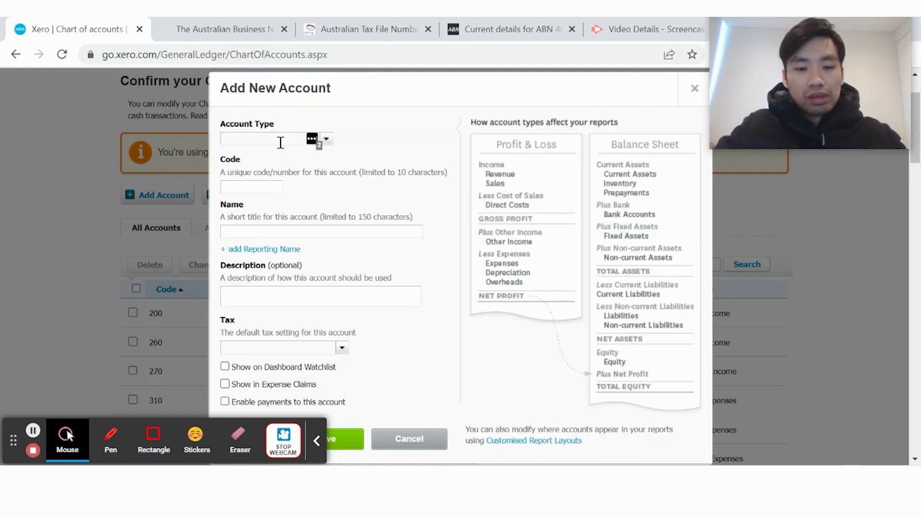
pyautogui.click(280, 140)
pyautogui.write('Exp')
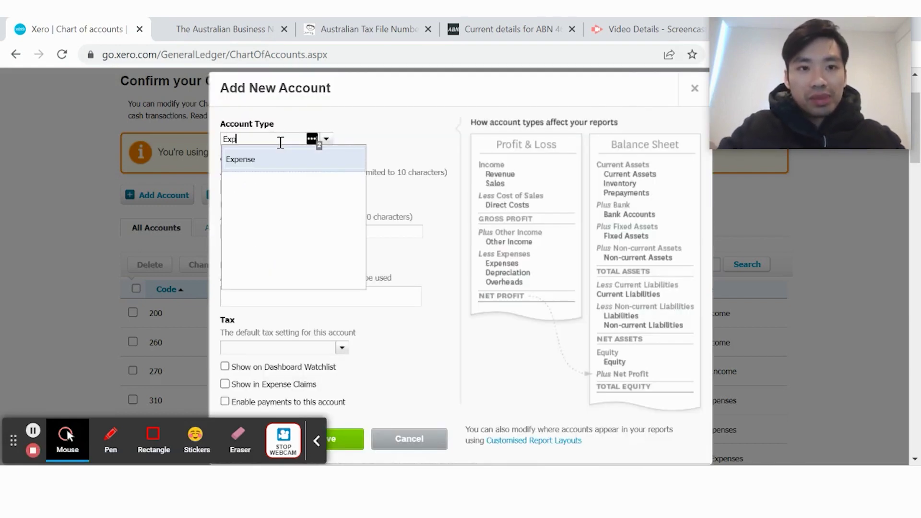
pyautogui.press('Return')
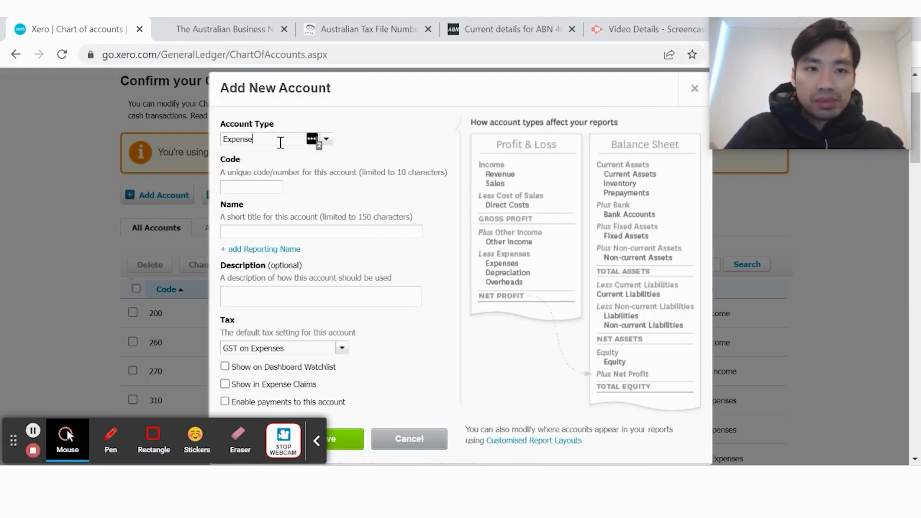
pyautogui.click(237, 186)
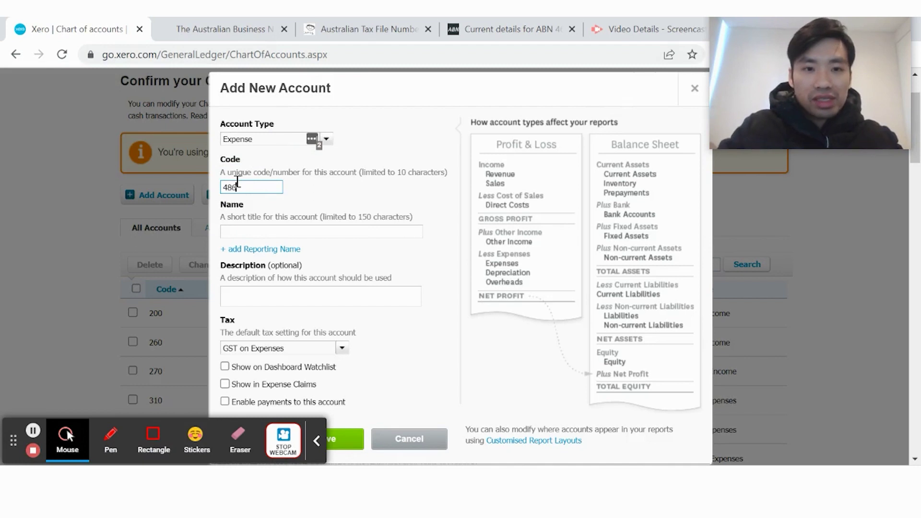
pyautogui.write('486')
pyautogui.click(308, 233)
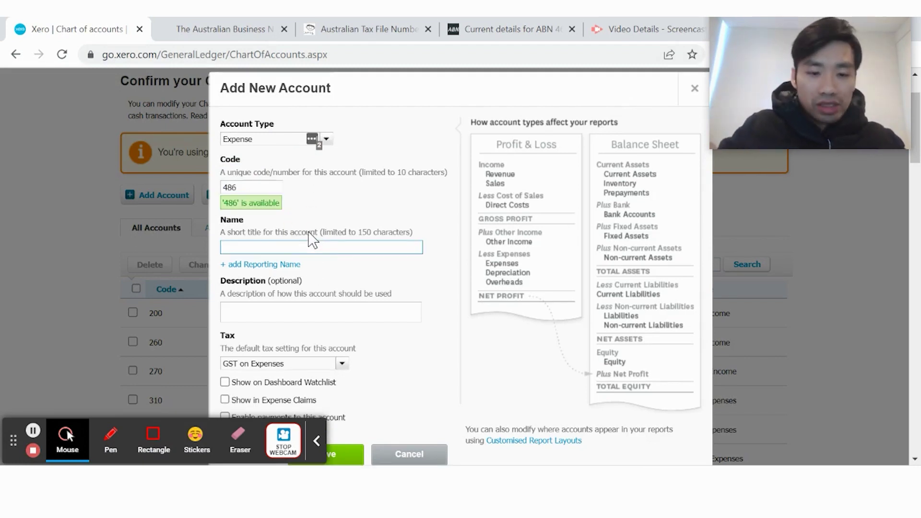
pyautogui.write('Staff Amenit')
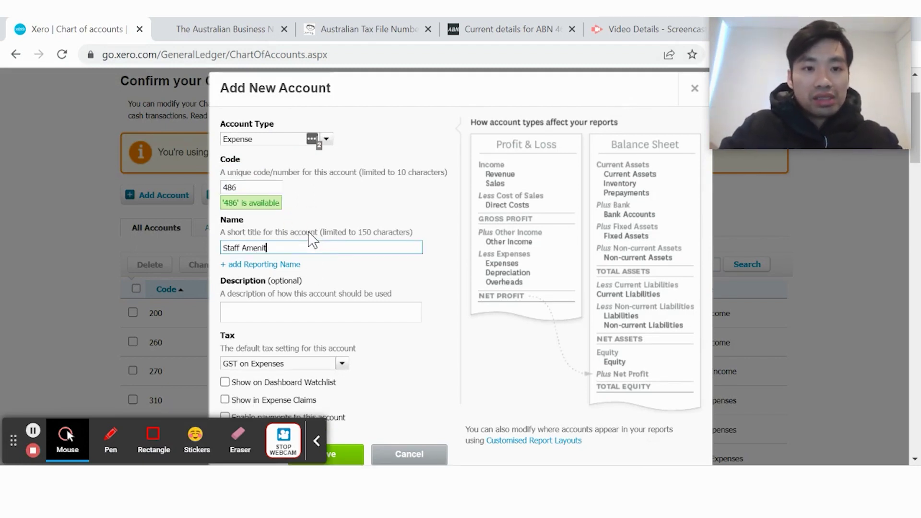
pyautogui.write('ies an')
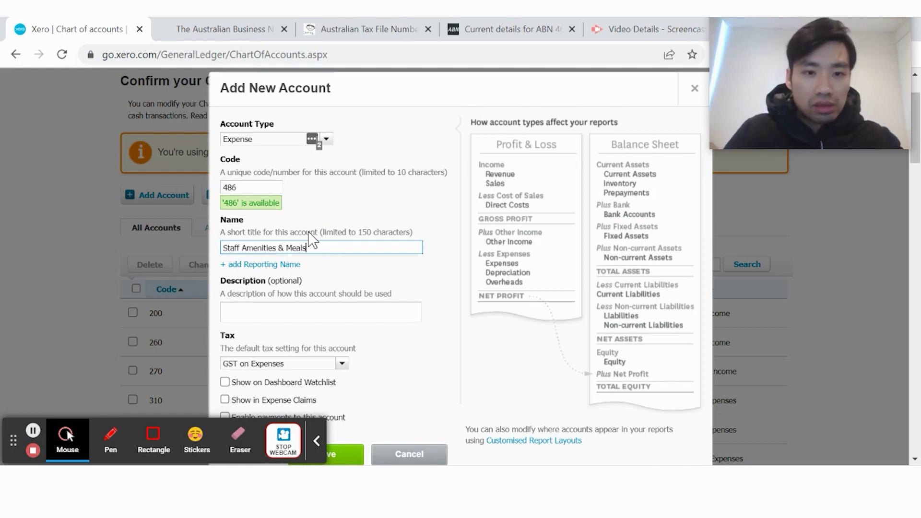
# - Keep GST on Expenses as the tax rate and save the account
pyautogui.click(343, 364)
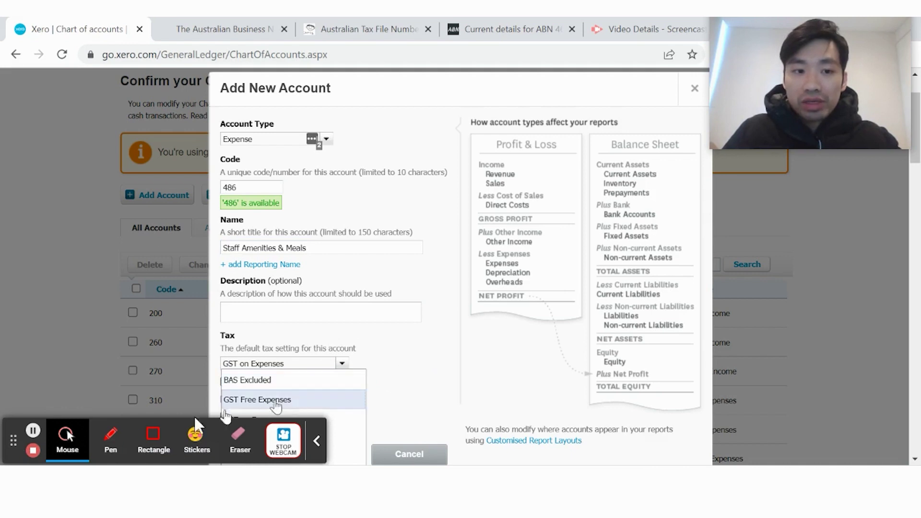
pyautogui.moveTo(24, 463); pyautogui.dragTo(29, 72)
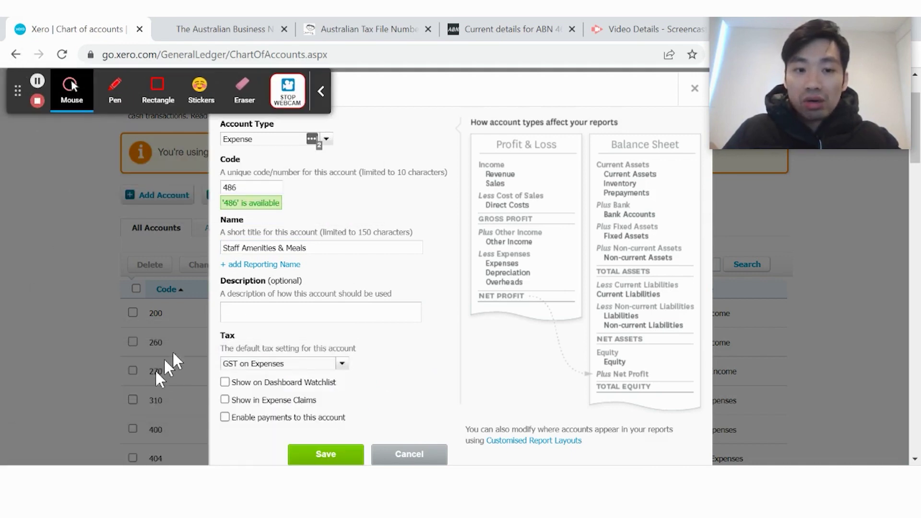
pyautogui.click(341, 364)
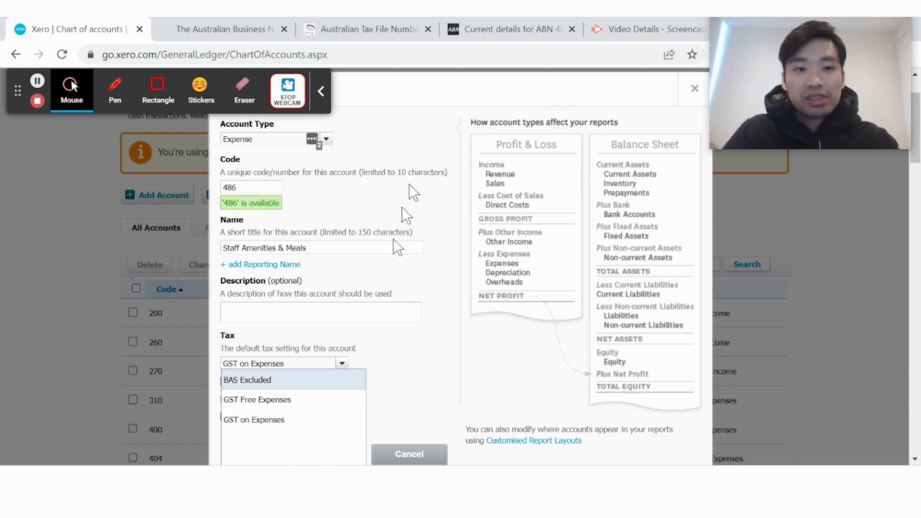
pyautogui.click(470, 345)
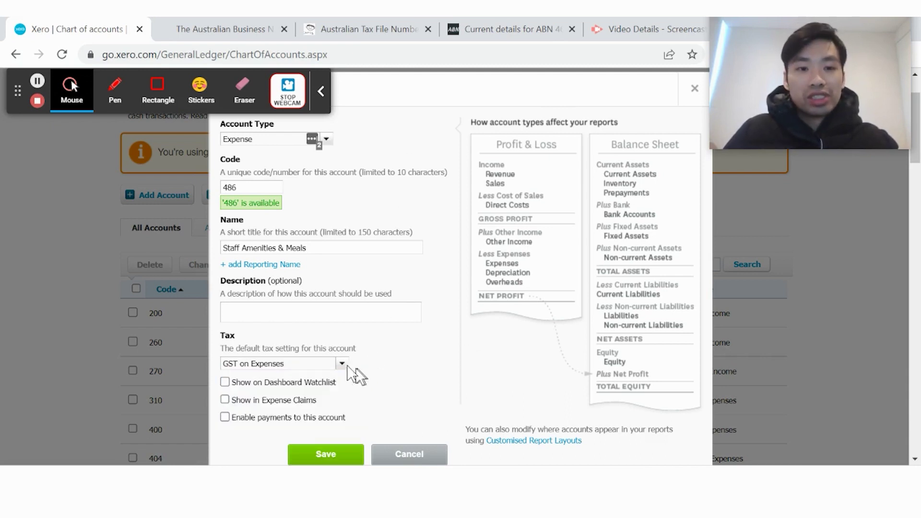
pyautogui.click(341, 363)
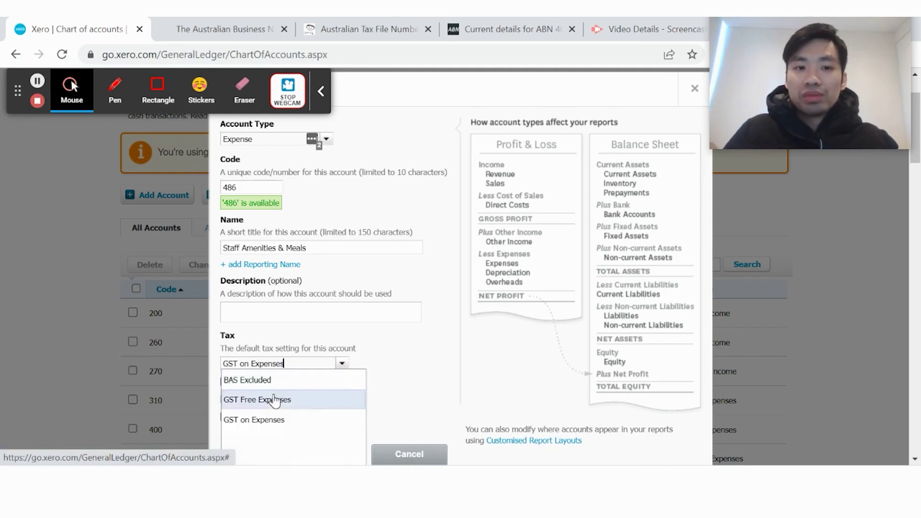
pyautogui.click(371, 379)
pyautogui.scroll(-2, 409, 375)
pyautogui.click(348, 379)
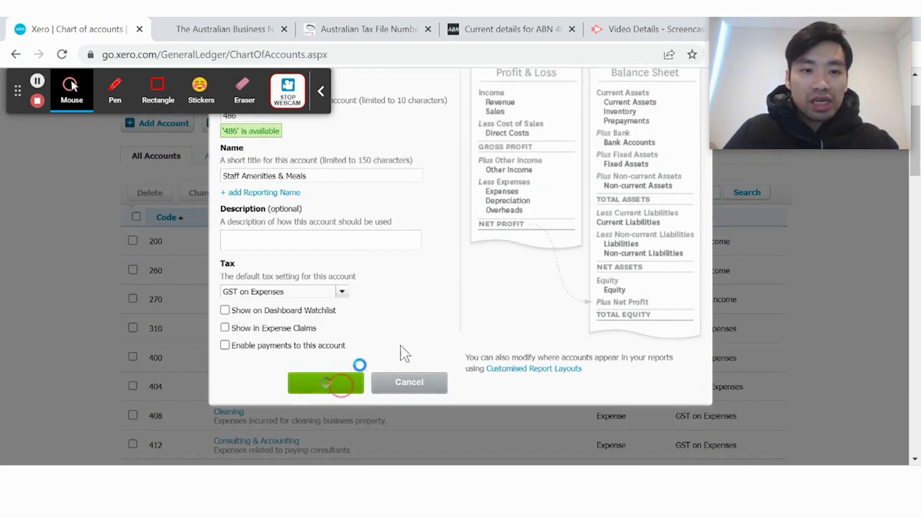
# - Scroll down the chart and open account 880 Owner A Drawings in Edit Account Details
pyautogui.scroll(-9, 550, 222)
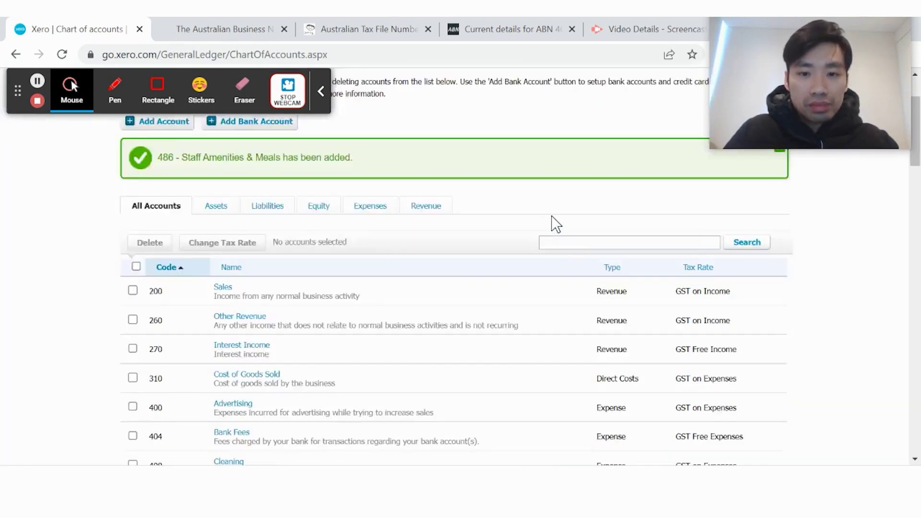
pyautogui.scroll(-5, 174, 348)
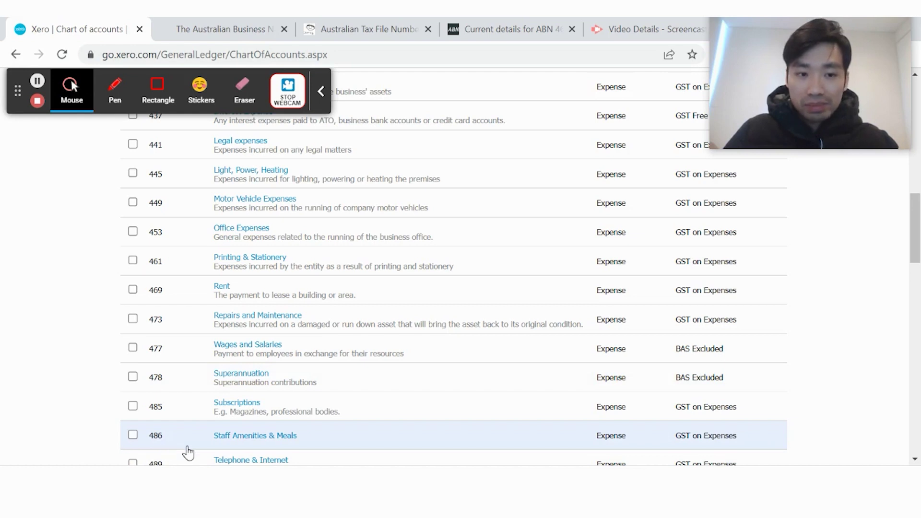
pyautogui.scroll(-8, 96, 398)
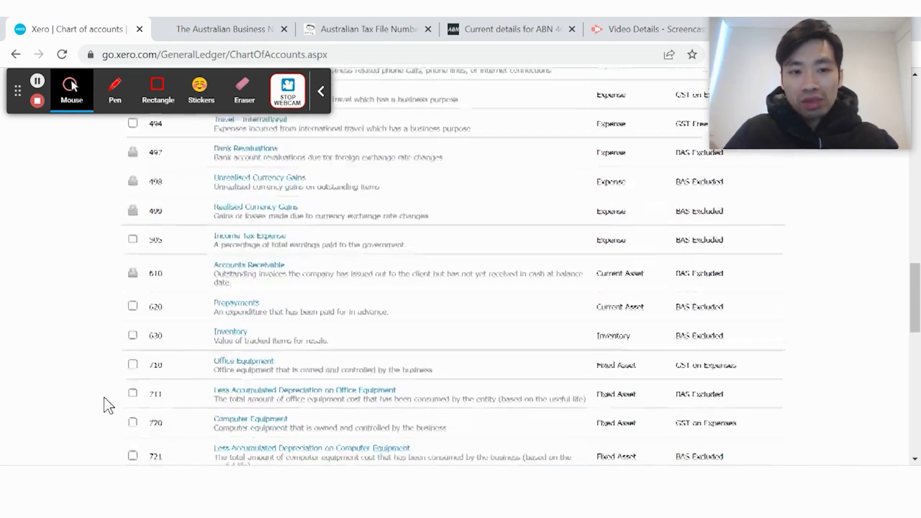
pyautogui.scroll(-6, 108, 405)
pyautogui.scroll(2, 329, 238)
pyautogui.scroll(-1, 314, 283)
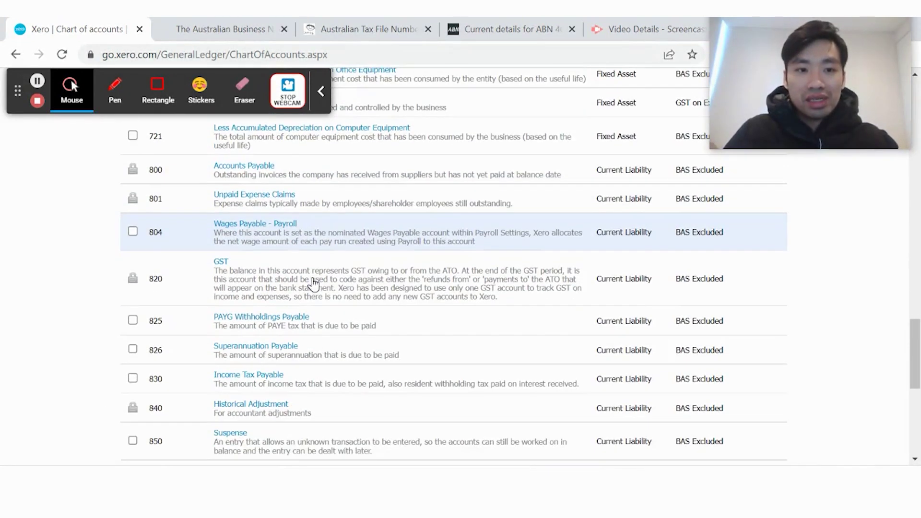
pyautogui.scroll(-6, 314, 284)
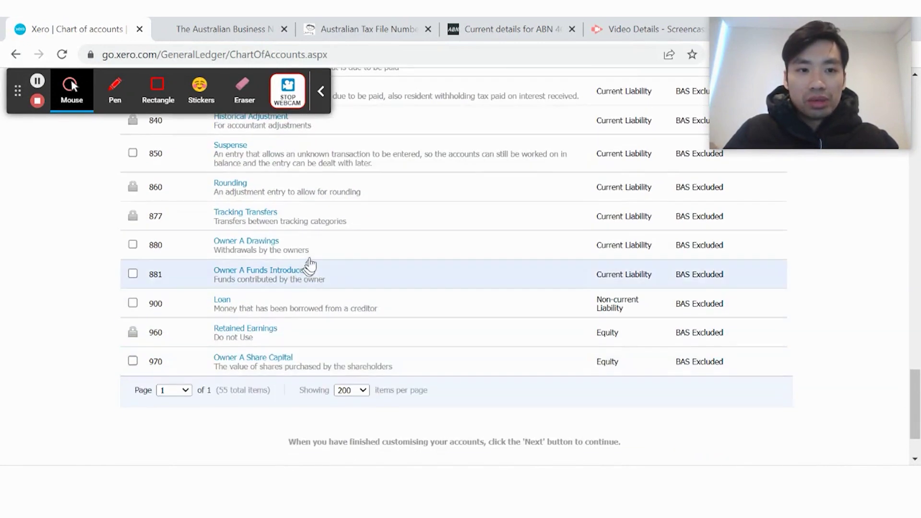
pyautogui.click(318, 242)
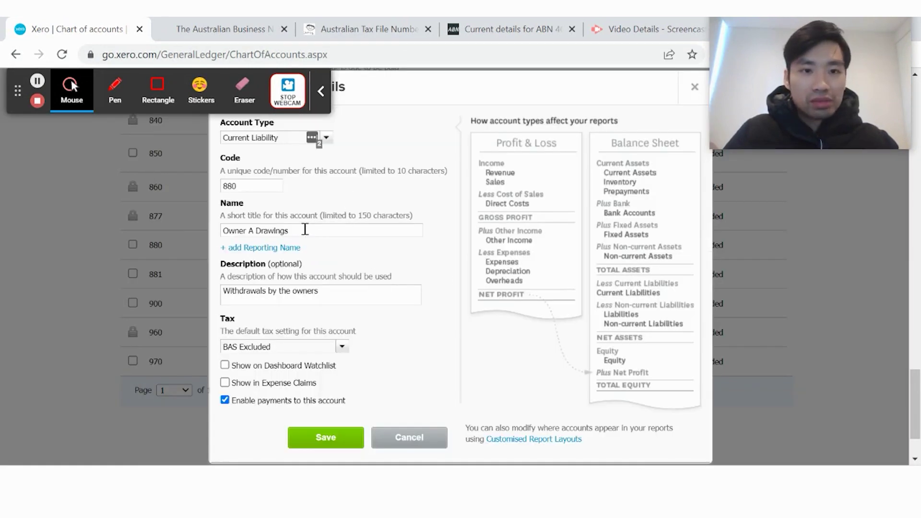
# - Replace the 880 account's name with 'Director Loan' and save it
pyautogui.click(305, 230)
pyautogui.write('Director Loan')
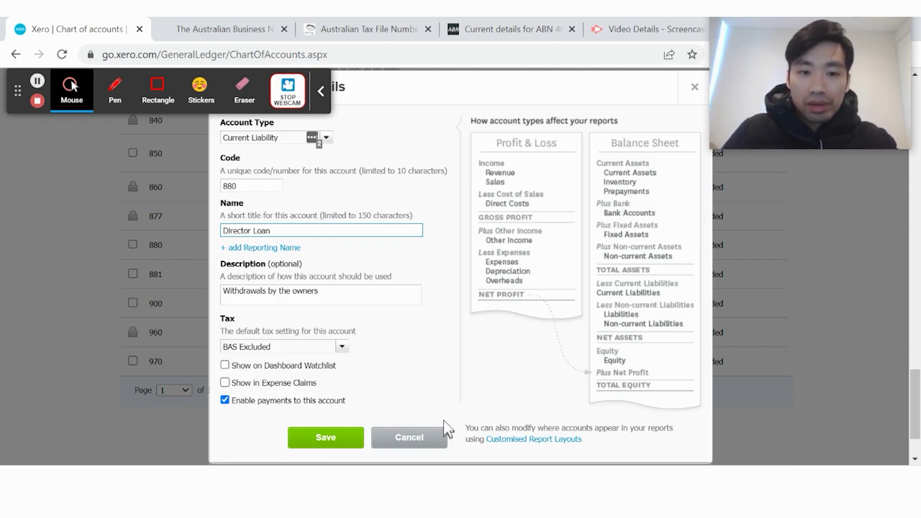
pyautogui.click(326, 437)
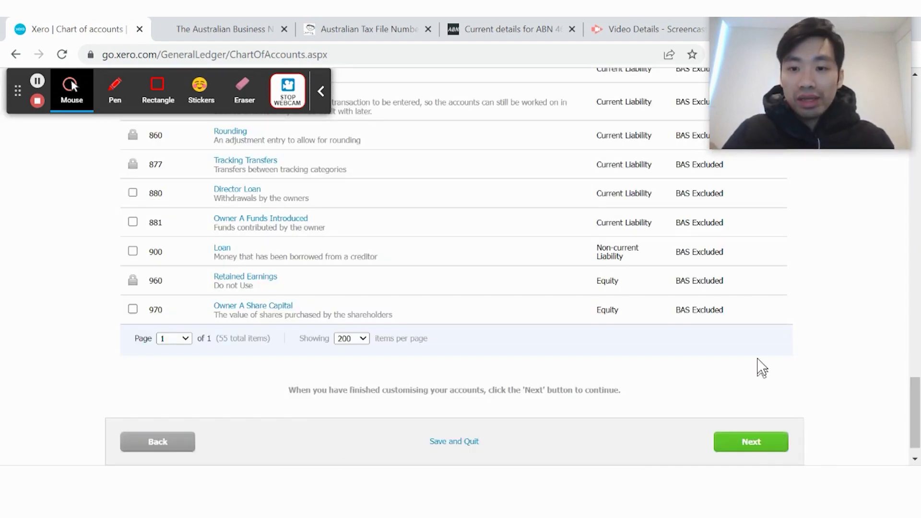
pyautogui.scroll(20, 723, 367)
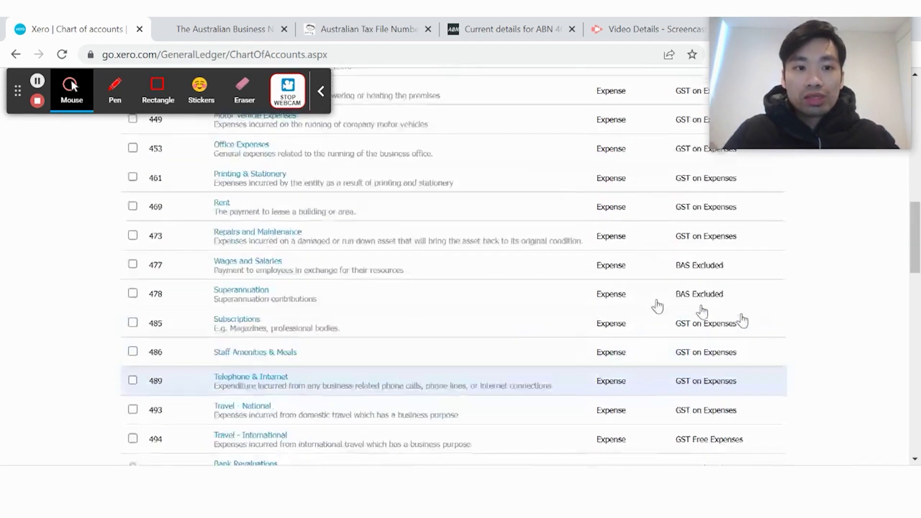
# - Add Current Liability account 821 'Tax Clearing Account', BAS Excluded, with a BAS/PAYG/income tax description
pyautogui.click(160, 214)
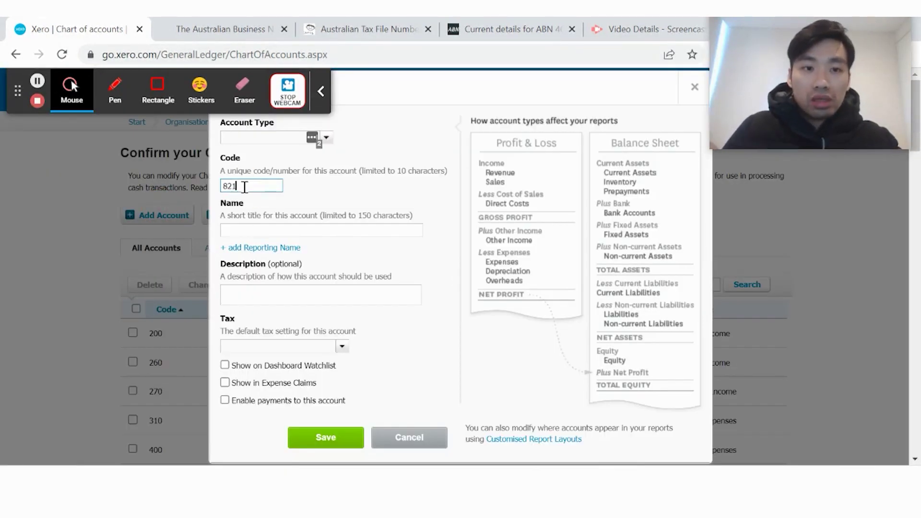
pyautogui.click(277, 131)
pyautogui.write('Curre')
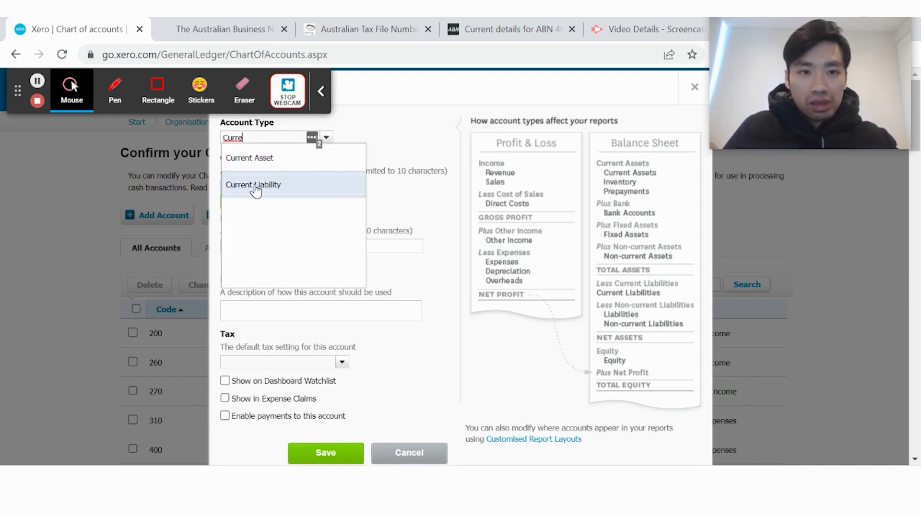
pyautogui.click(256, 186)
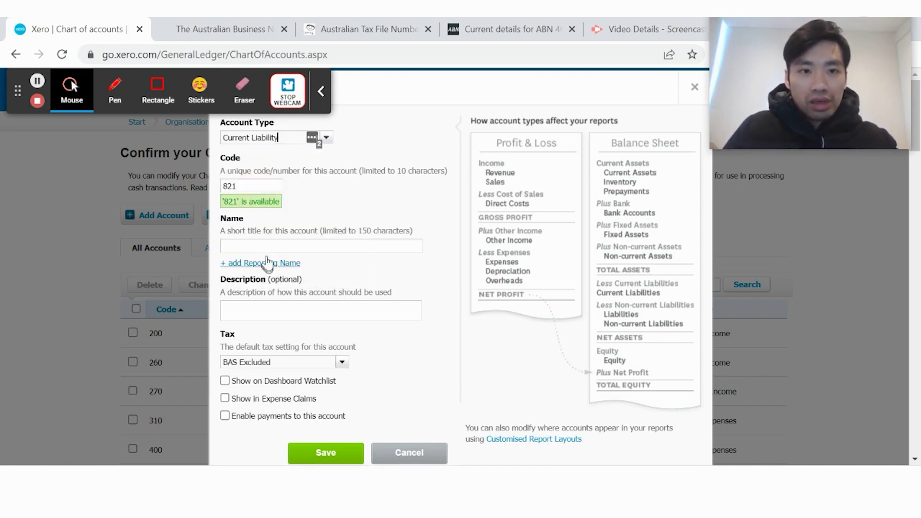
pyautogui.click(266, 247)
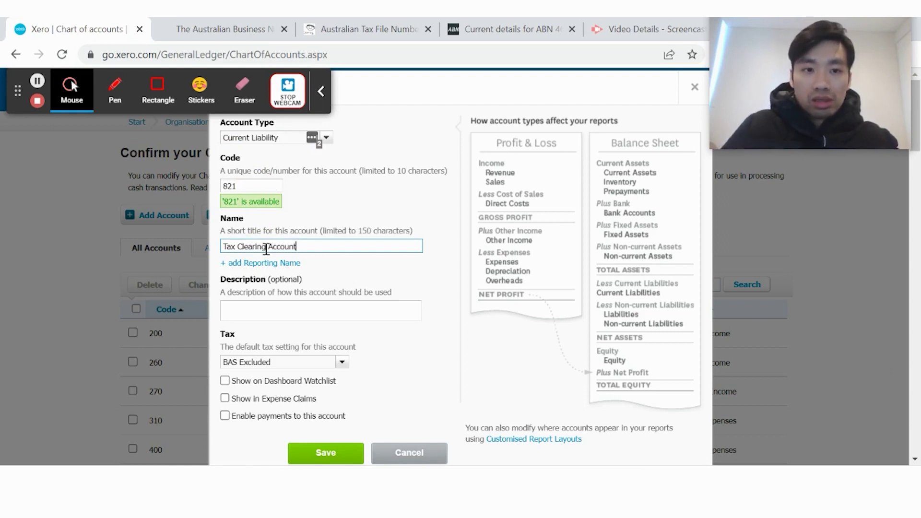
pyautogui.click(266, 308)
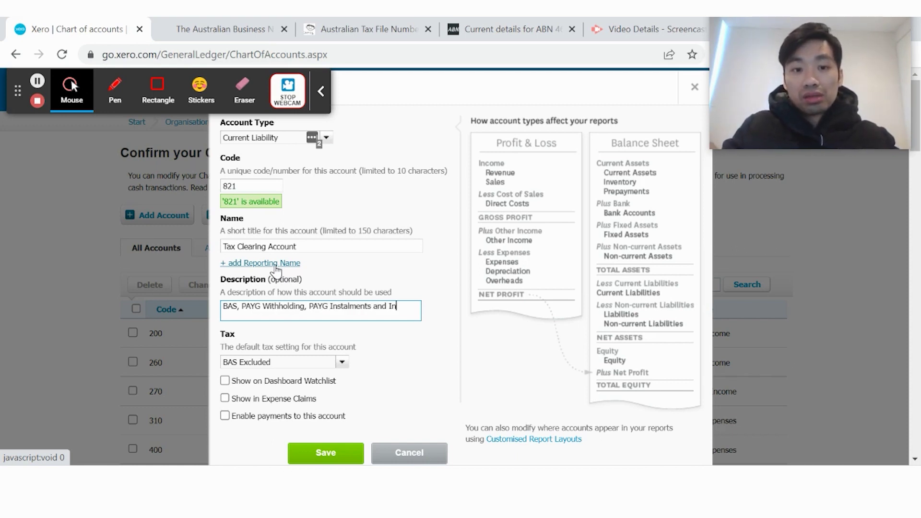
pyautogui.click(475, 356)
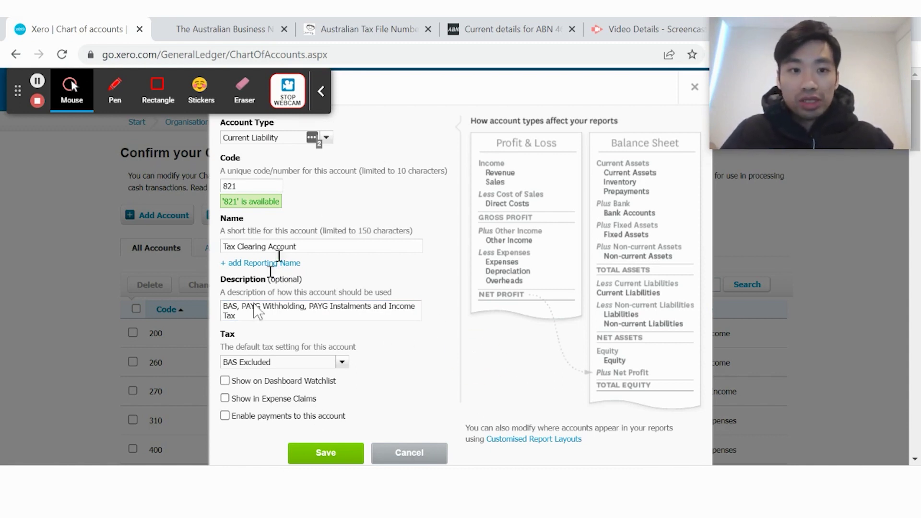
pyautogui.click(331, 453)
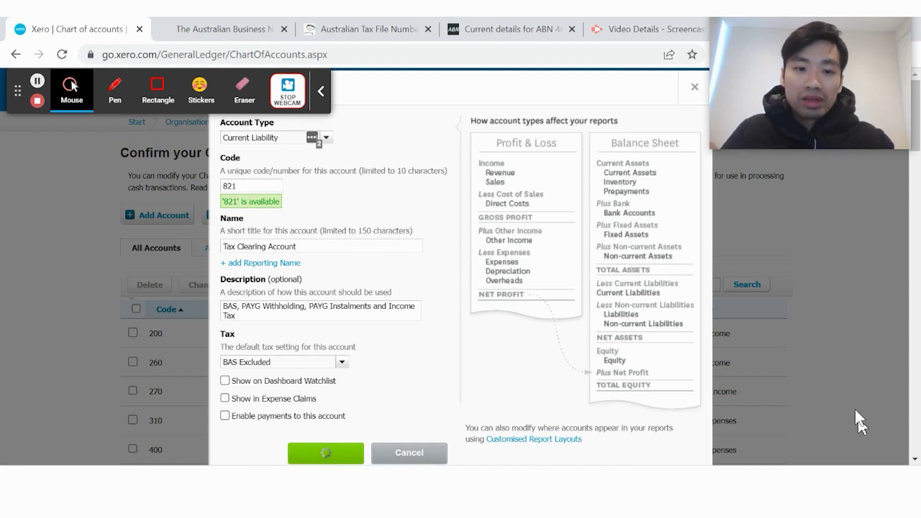
pyautogui.scroll(-8, 531, 295)
pyautogui.scroll(-20, 531, 295)
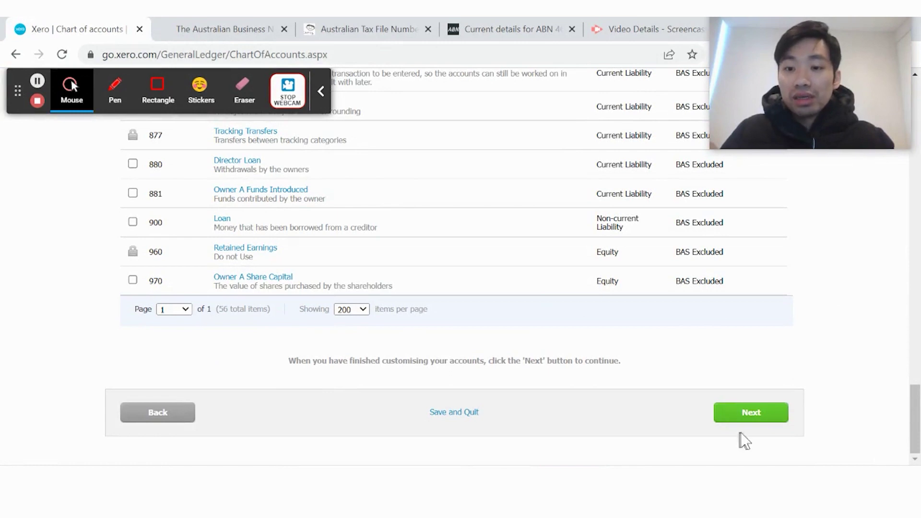
# - Try to leave the chart of accounts step, then answer No to add a bank account first
pyautogui.click(764, 413)
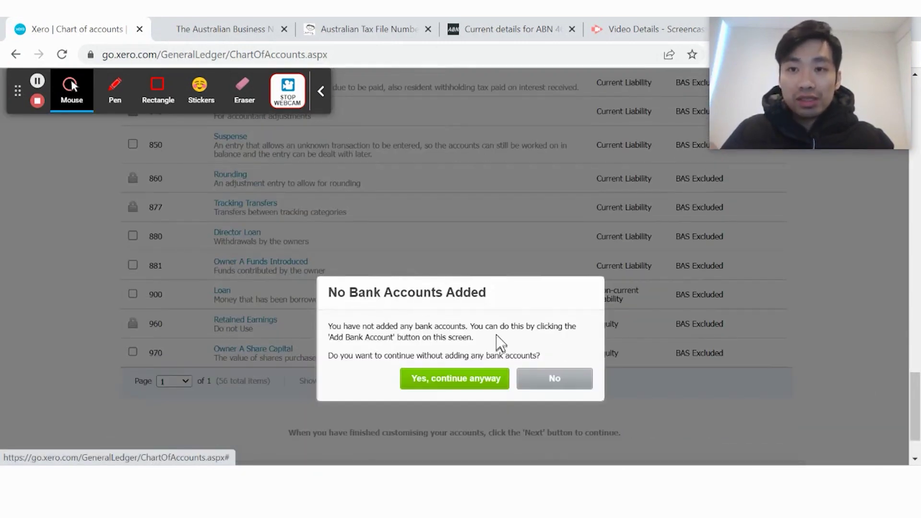
pyautogui.click(556, 381)
pyautogui.scroll(20, 570, 382)
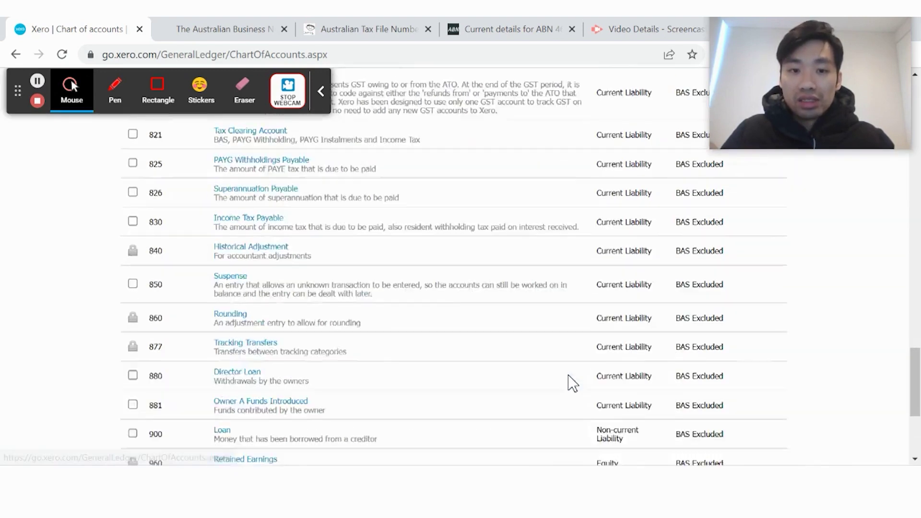
# - Start adding a bank account and pick Commonwealth Bank CBA (AU) from the bank list
pyautogui.click(298, 217)
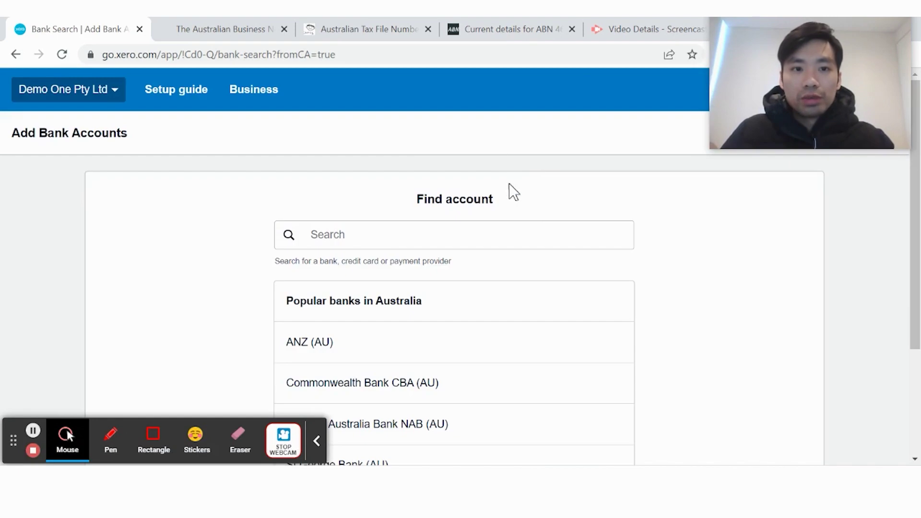
pyautogui.scroll(-3, 473, 384)
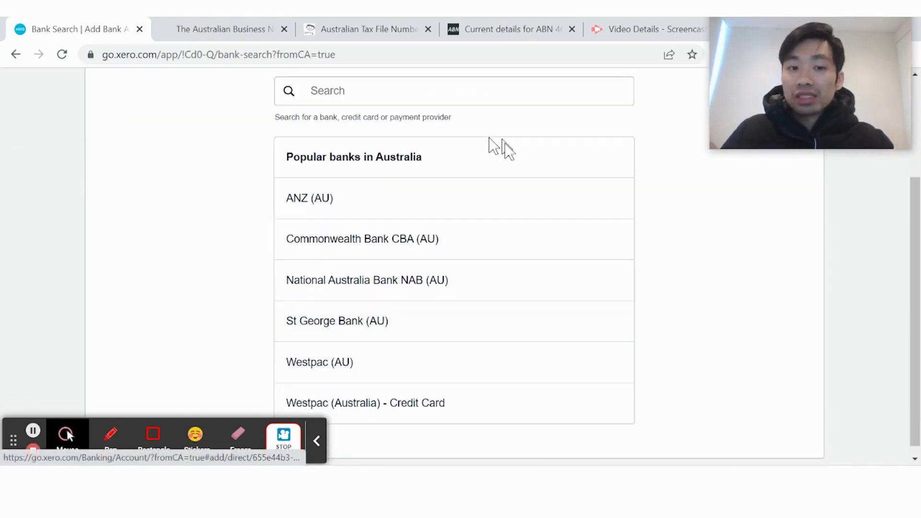
pyautogui.scroll(2, 733, 293)
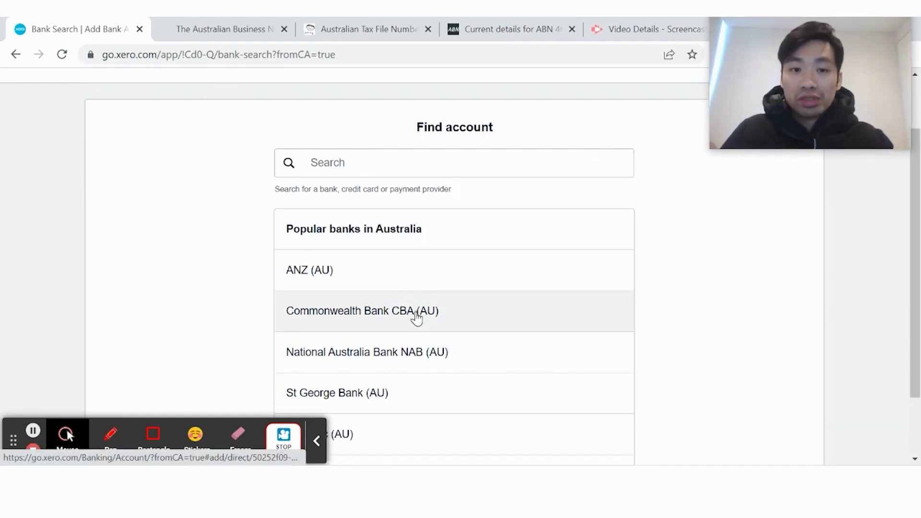
pyautogui.click(414, 311)
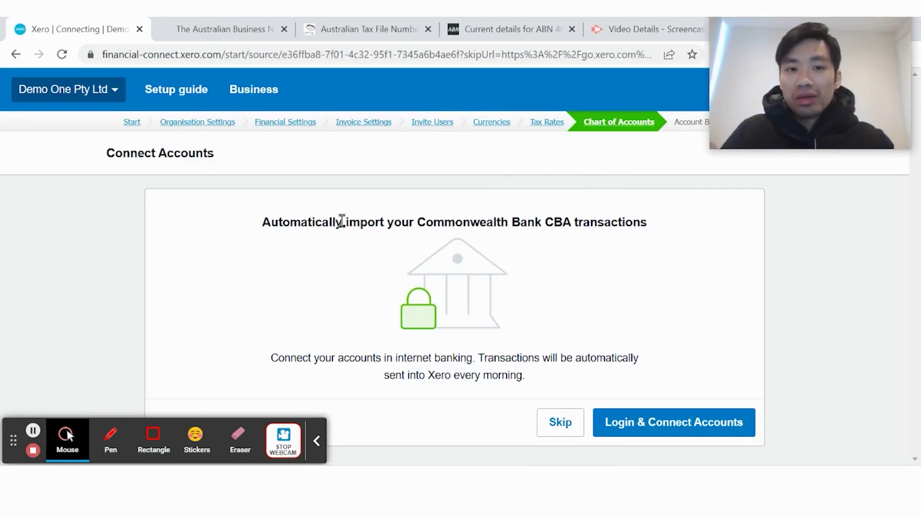
pyautogui.moveTo(322, 221); pyautogui.dragTo(737, 346)
pyautogui.click(731, 336)
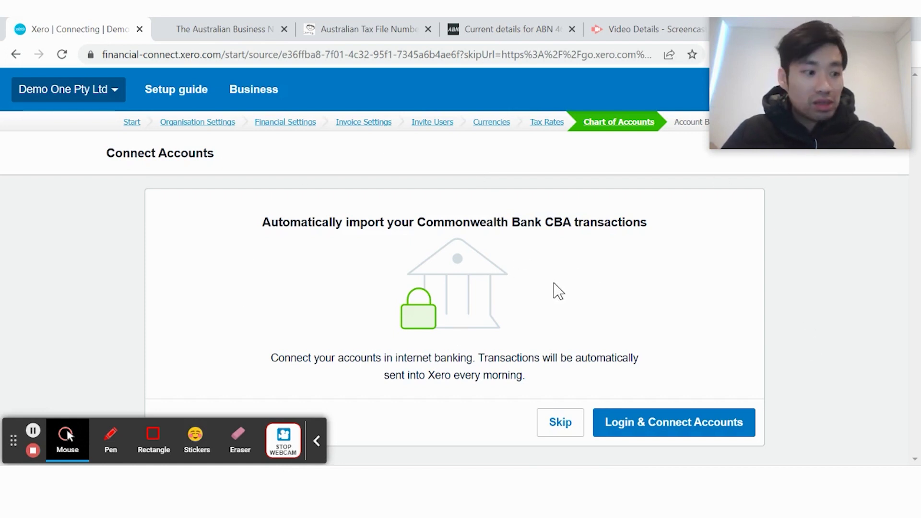
# - Skip bank feeds, name the account 'Business Transaction Account' and set type Everyday (day-to-day)
pyautogui.click(561, 423)
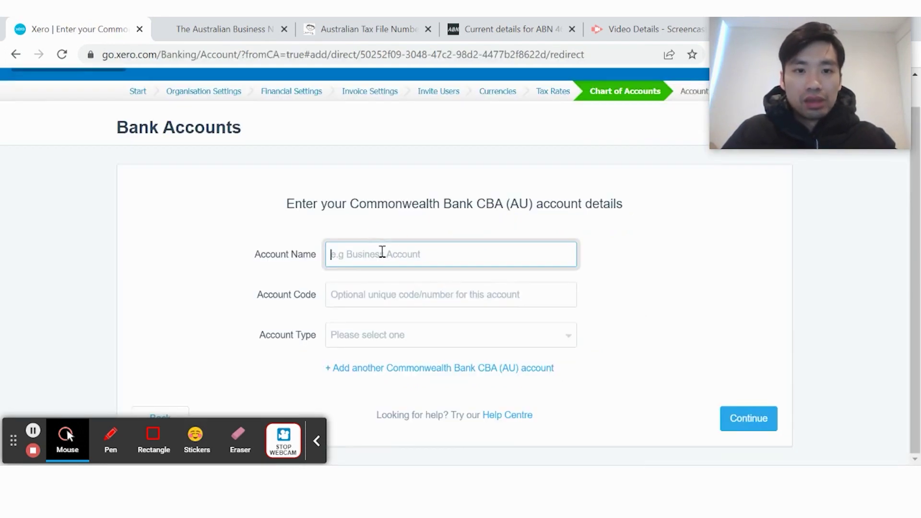
pyautogui.write('Business Transaction A')
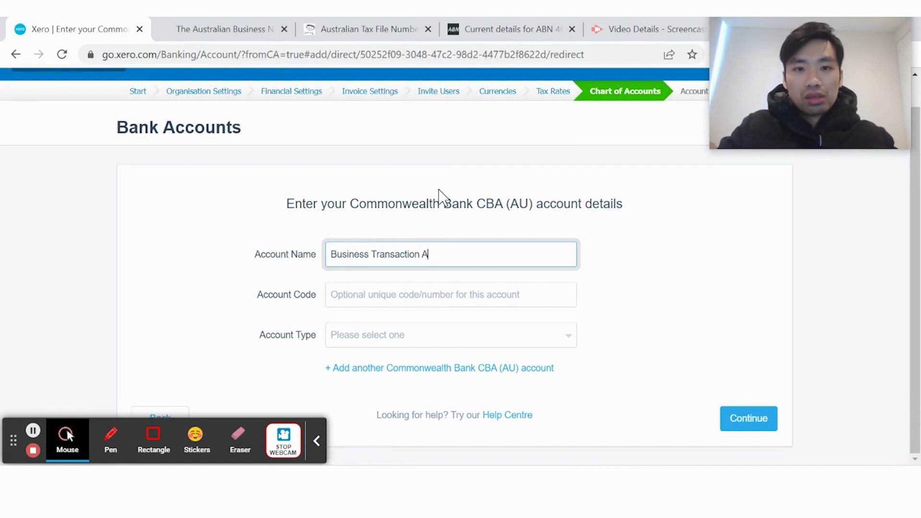
pyautogui.write('ccount')
pyautogui.click(426, 294)
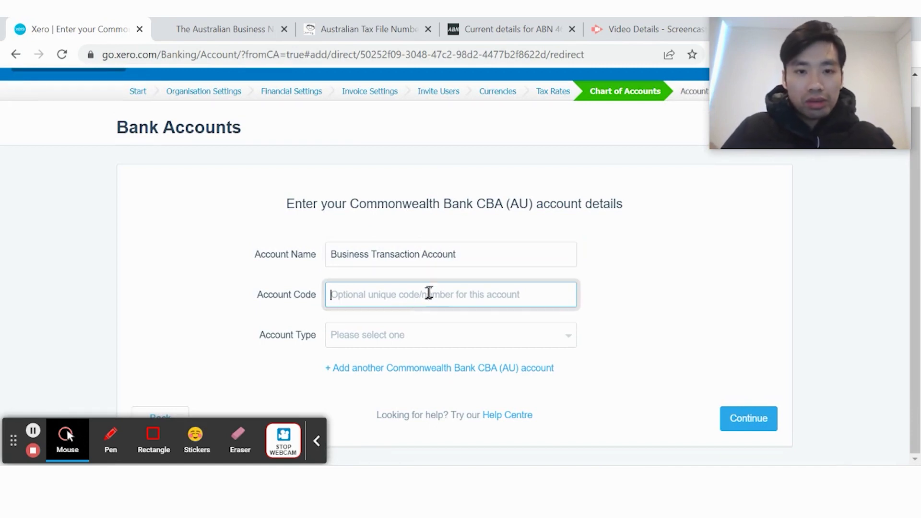
pyautogui.press('Tab')
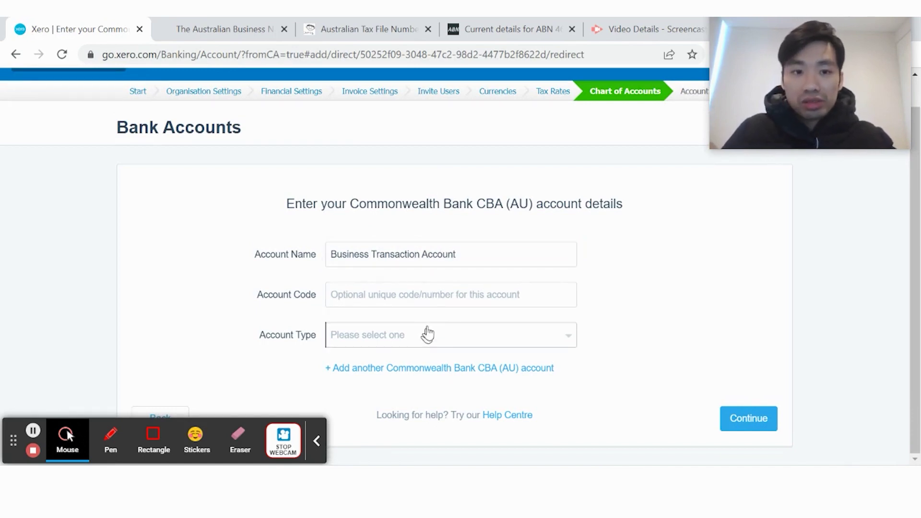
pyautogui.click(559, 335)
pyautogui.click(468, 169)
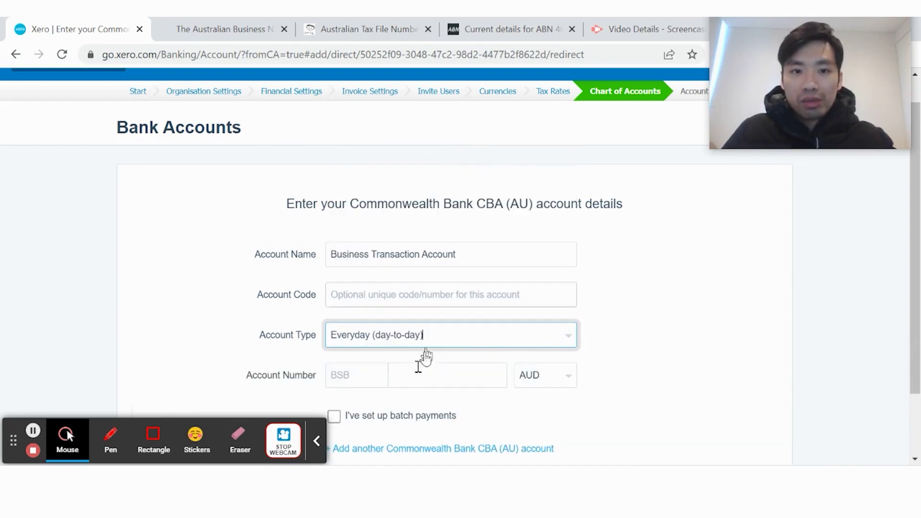
# - Enter the BSB and account number, save the bank account, and continue
pyautogui.click(361, 374)
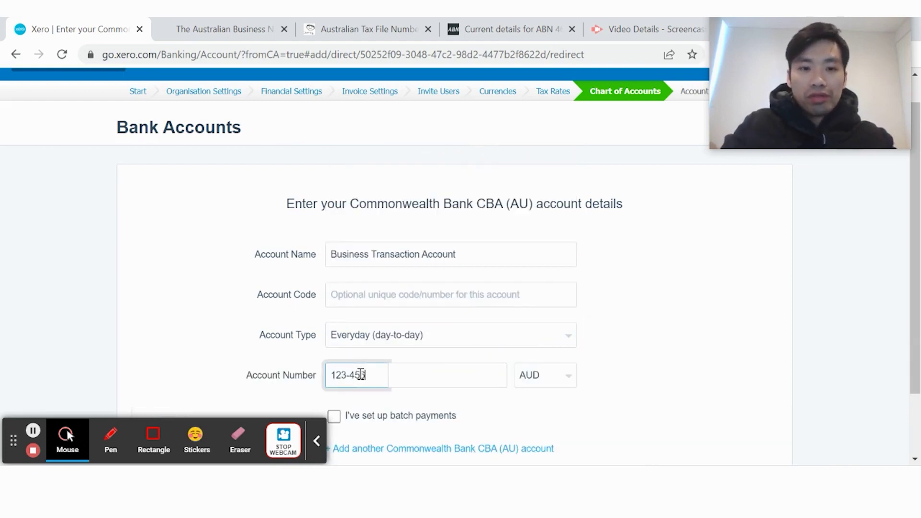
pyautogui.press('Tab')
pyautogui.write('1')
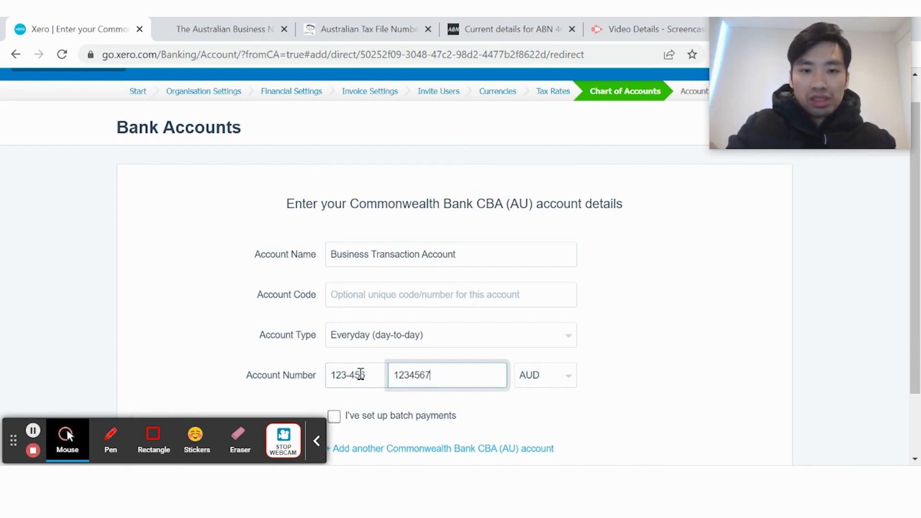
pyautogui.click(700, 257)
pyautogui.scroll(-2, 767, 374)
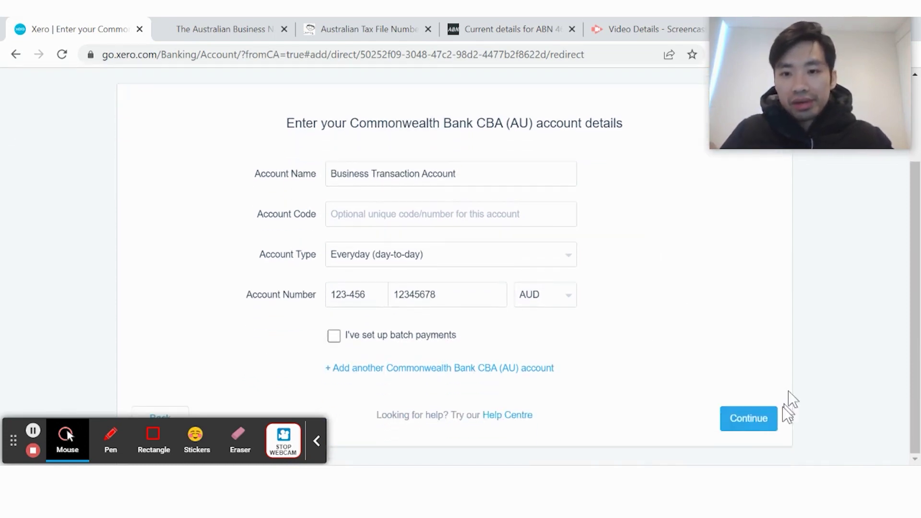
pyautogui.click(748, 418)
pyautogui.scroll(-20, 796, 294)
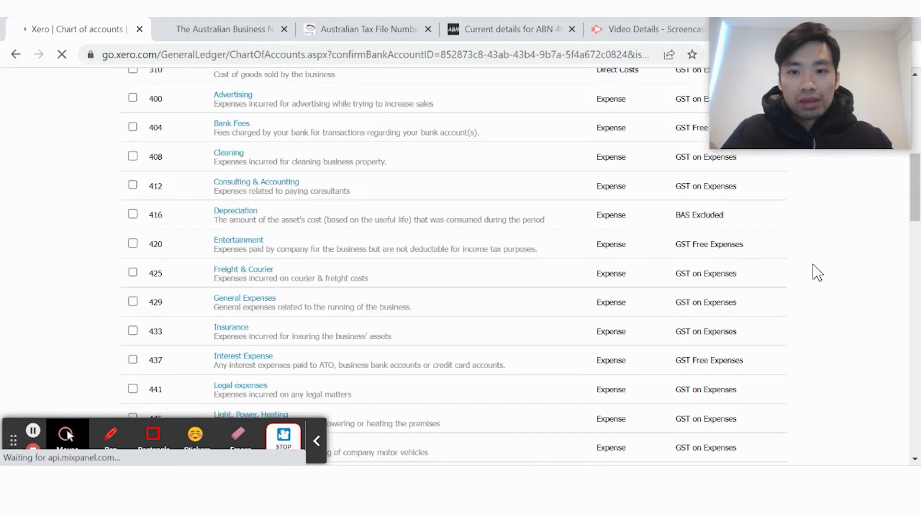
pyautogui.click(747, 413)
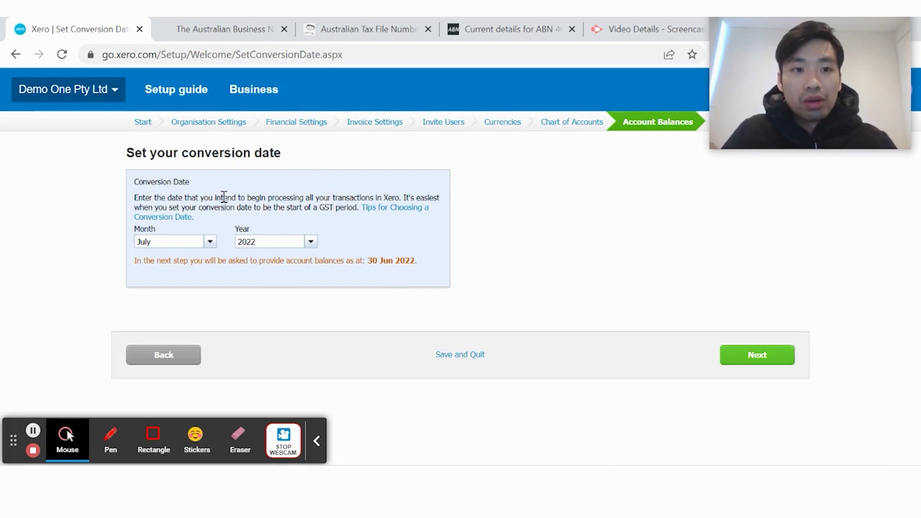
# - Change the conversion year from 2022 to 2021 and continue to the opening account balances
pyautogui.click(310, 241)
pyautogui.click(273, 238)
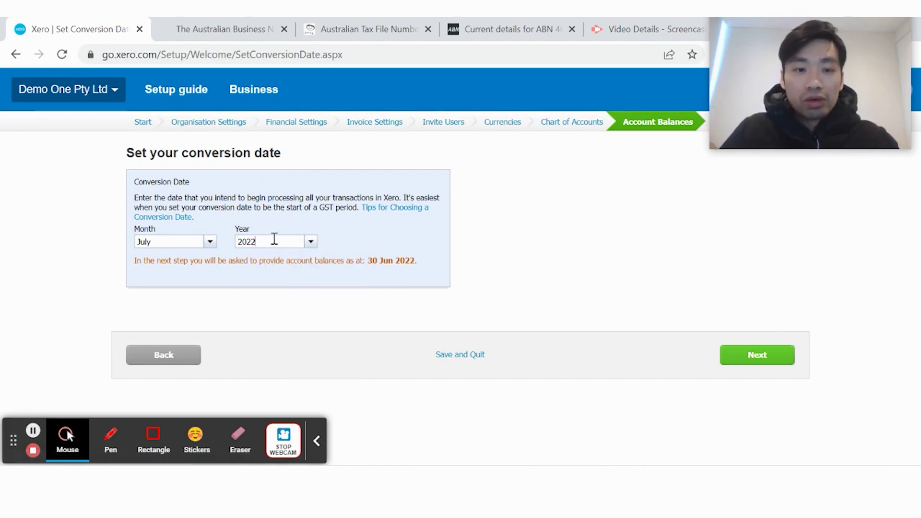
pyautogui.press('BackSpace')
pyautogui.write('1')
pyautogui.press('Return')
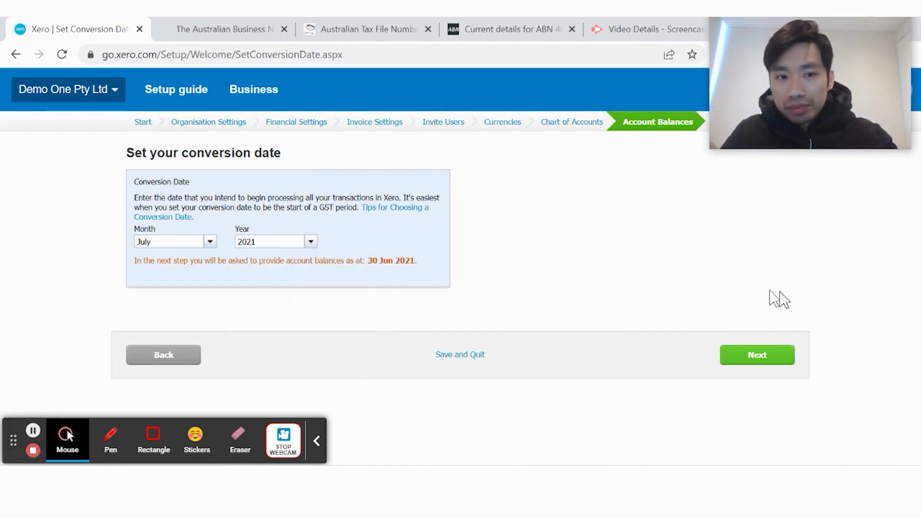
pyautogui.click(762, 355)
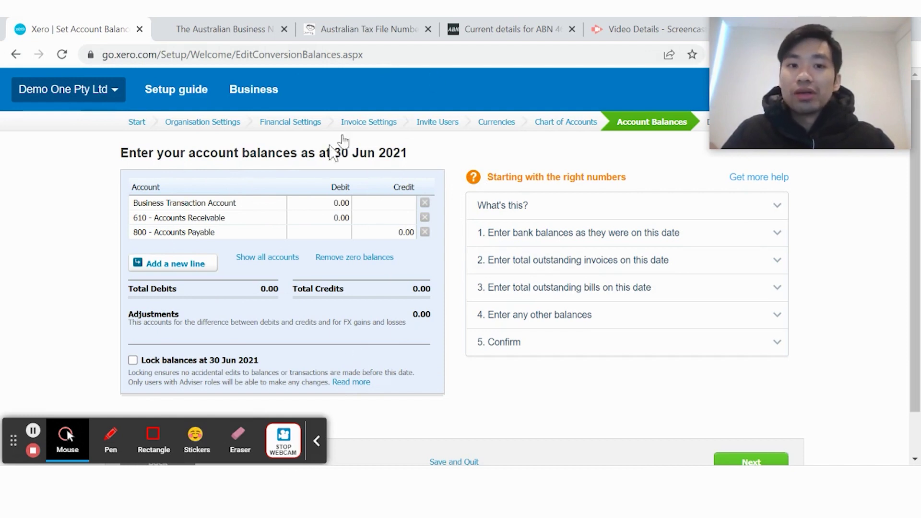
pyautogui.scroll(-2, 777, 364)
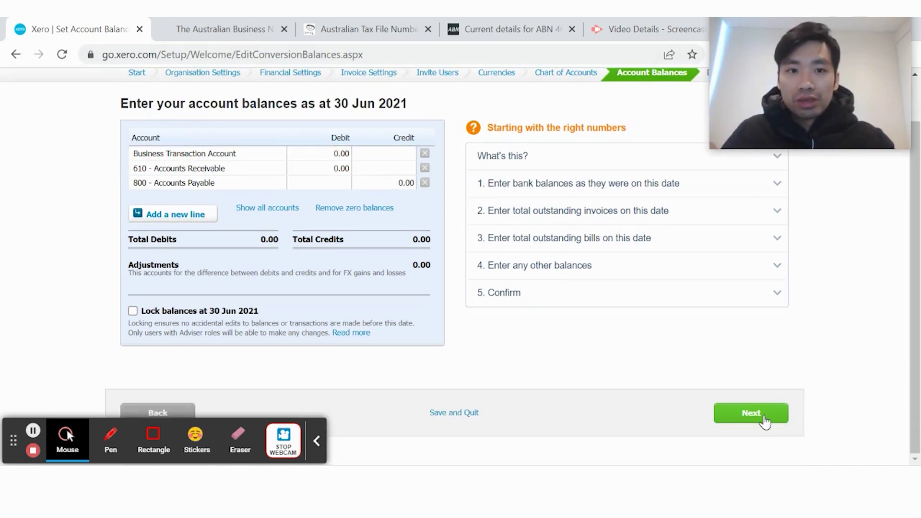
# - Skip past Account Balances and finish setup to reach the dashboard showing the Business Transaction Account
pyautogui.click(763, 421)
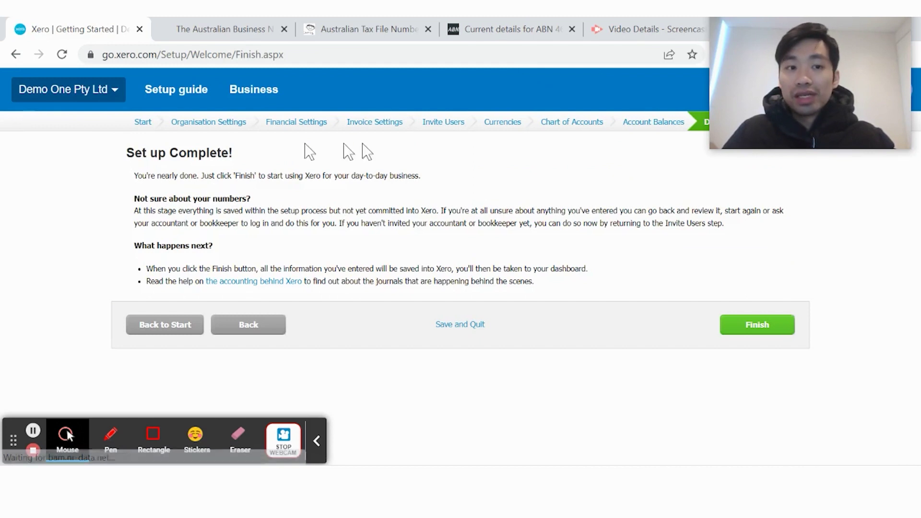
pyautogui.click(782, 325)
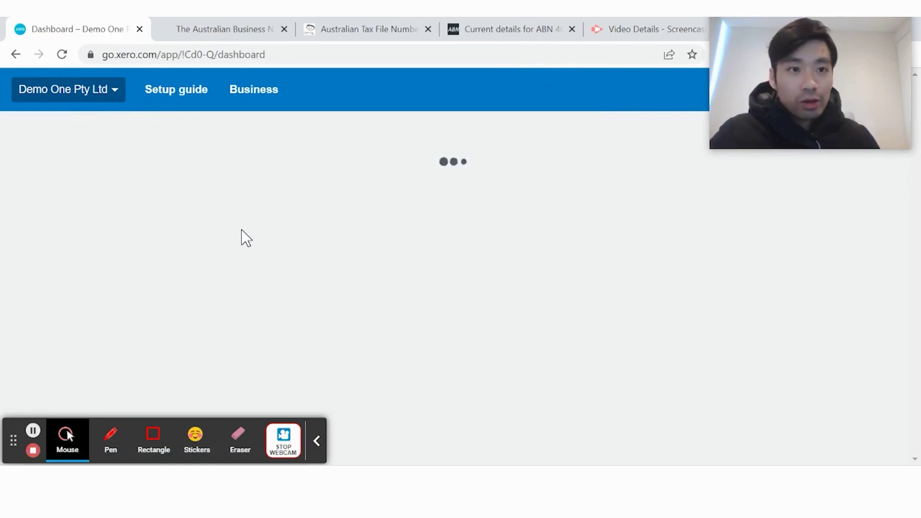
pyautogui.scroll(-3, 616, 161)
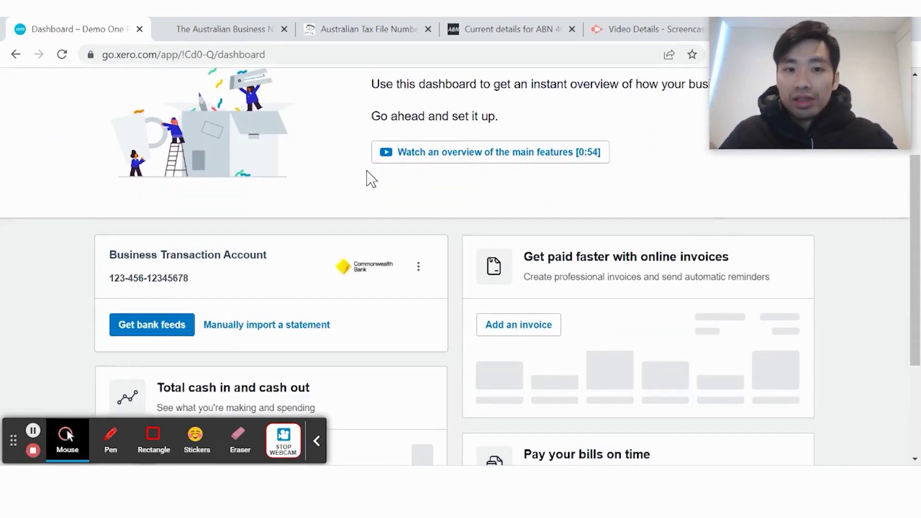